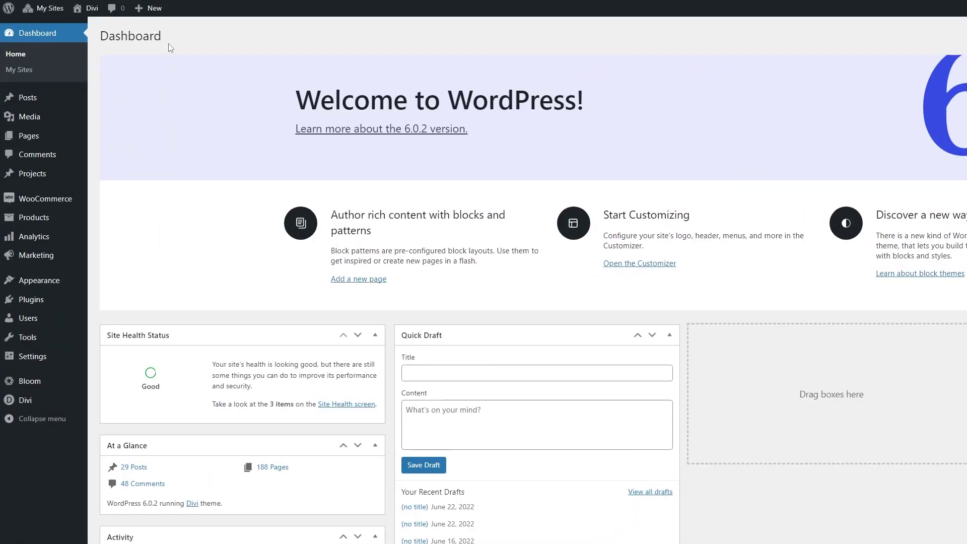
# Open the custom body layout of the "Software Comments Demo - Clean" template in the Divi Theme Builder for editing
pyautogui.moveTo(31, 401)
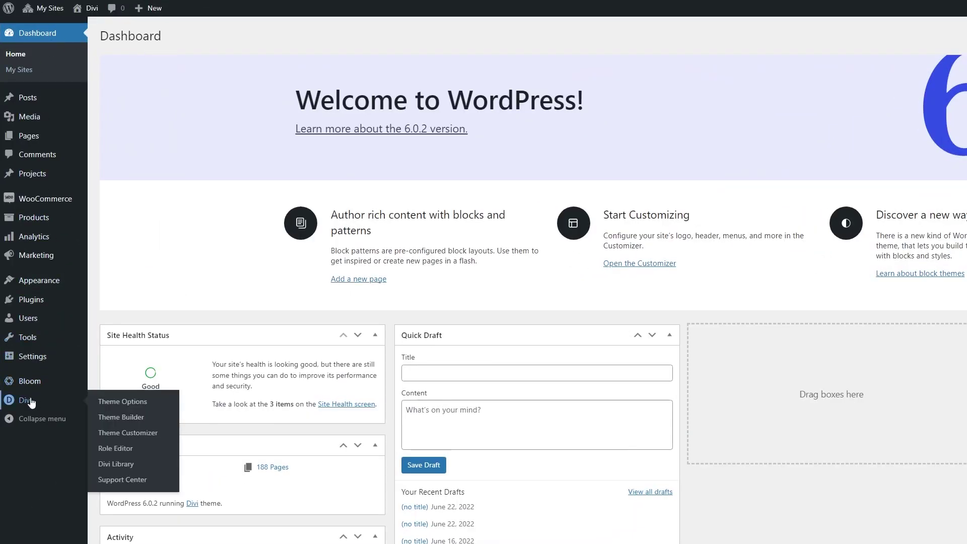
pyautogui.click(116, 417)
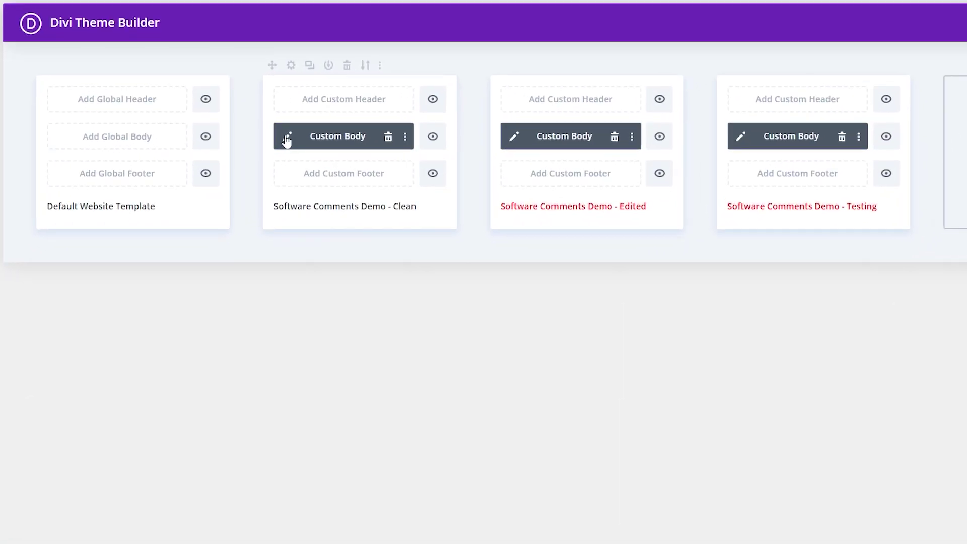
pyautogui.click(336, 178)
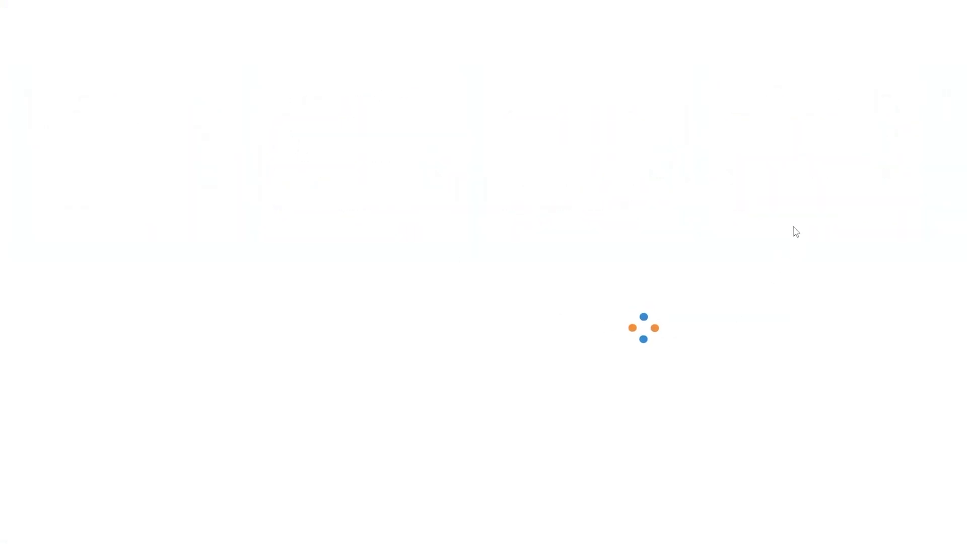
pyautogui.scroll(-20, 873, 390)
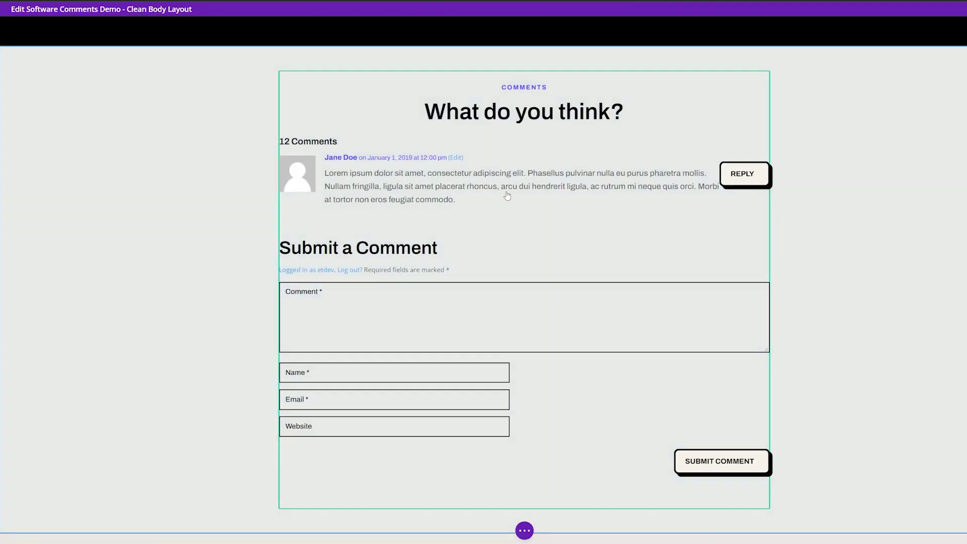
# Give the Comments module's avatar image an 11px white border
pyautogui.moveTo(502, 160)
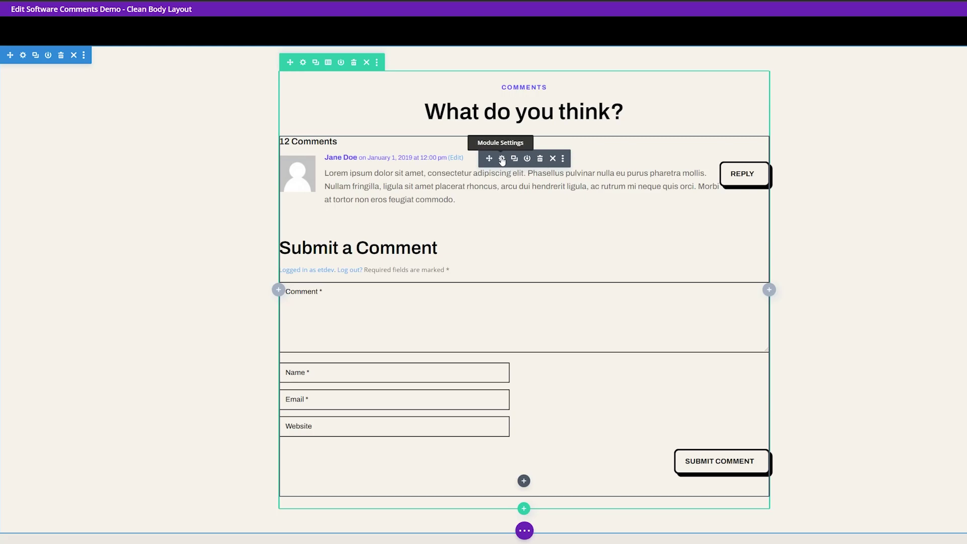
pyautogui.click(502, 159)
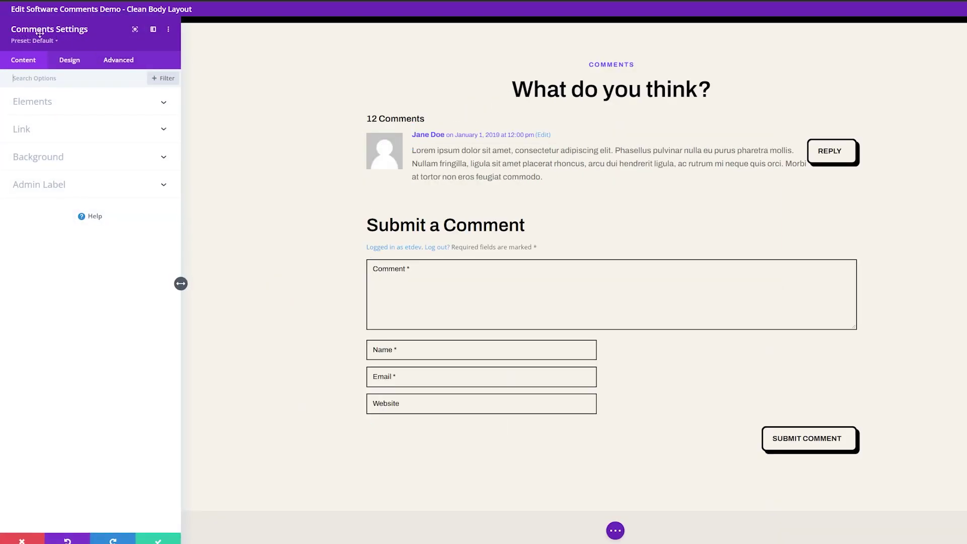
pyautogui.click(70, 60)
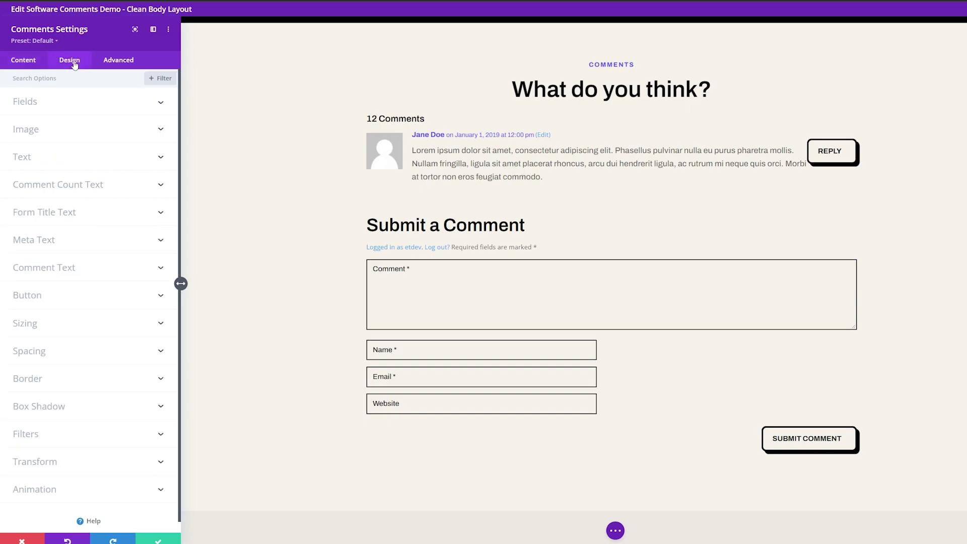
pyautogui.click(31, 129)
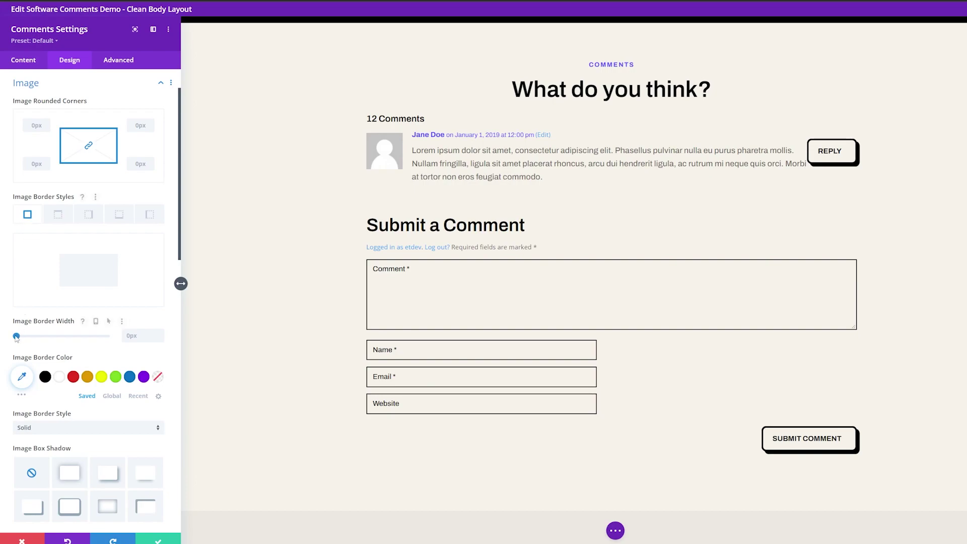
pyautogui.moveTo(16, 336); pyautogui.dragTo(35, 336)
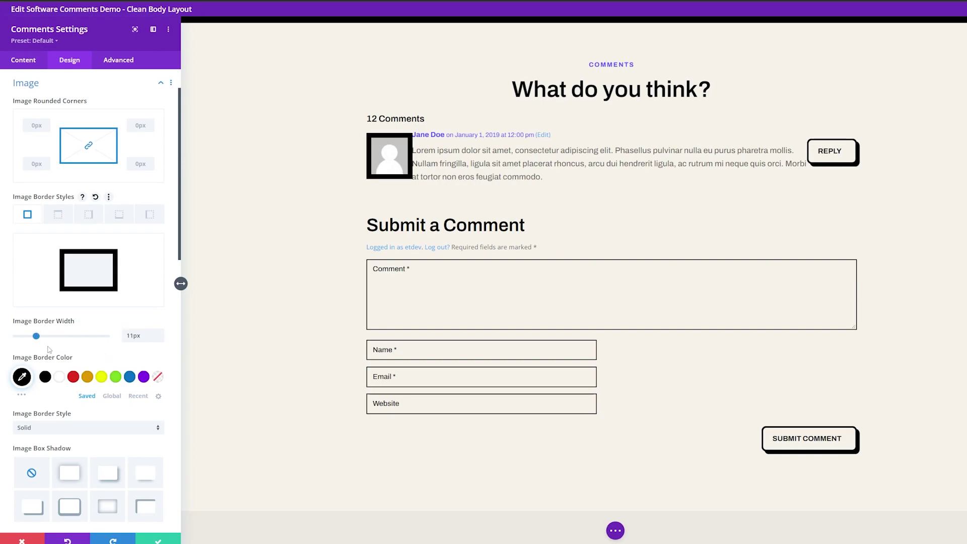
pyautogui.click(59, 380)
# Apply the hard-edged, lower-right offset box shadow preset to the avatar image and colour the shadow black
pyautogui.scroll(-3, 69, 309)
pyautogui.scroll(-2, 69, 313)
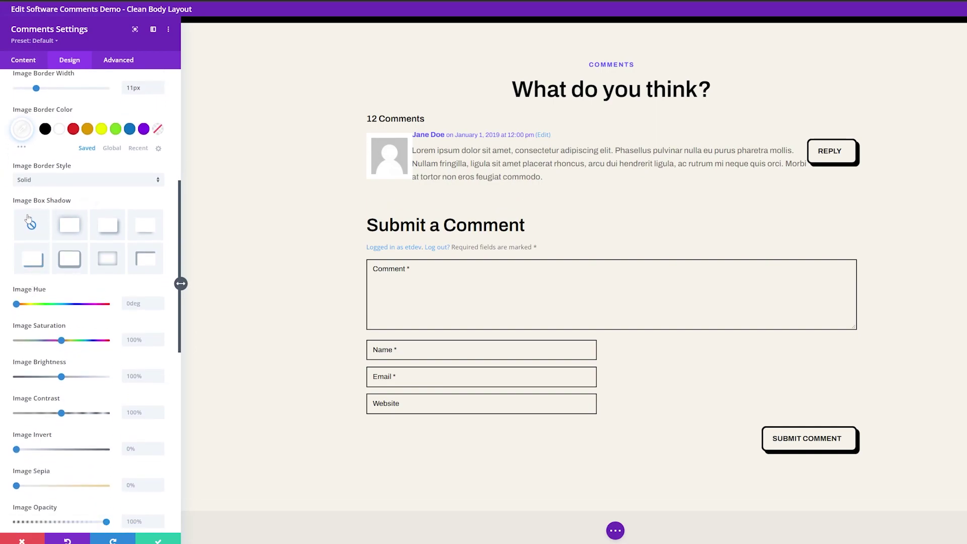
pyautogui.click(31, 261)
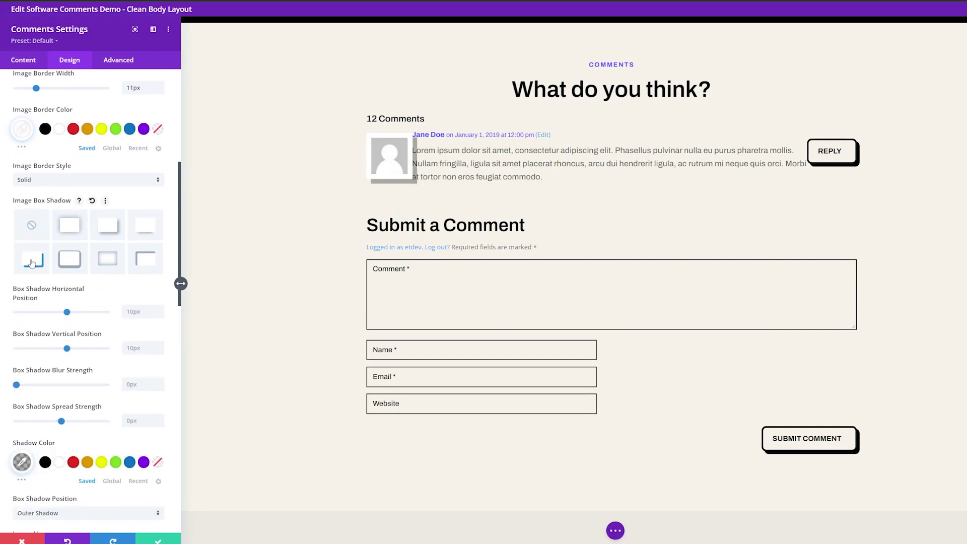
pyautogui.click(45, 463)
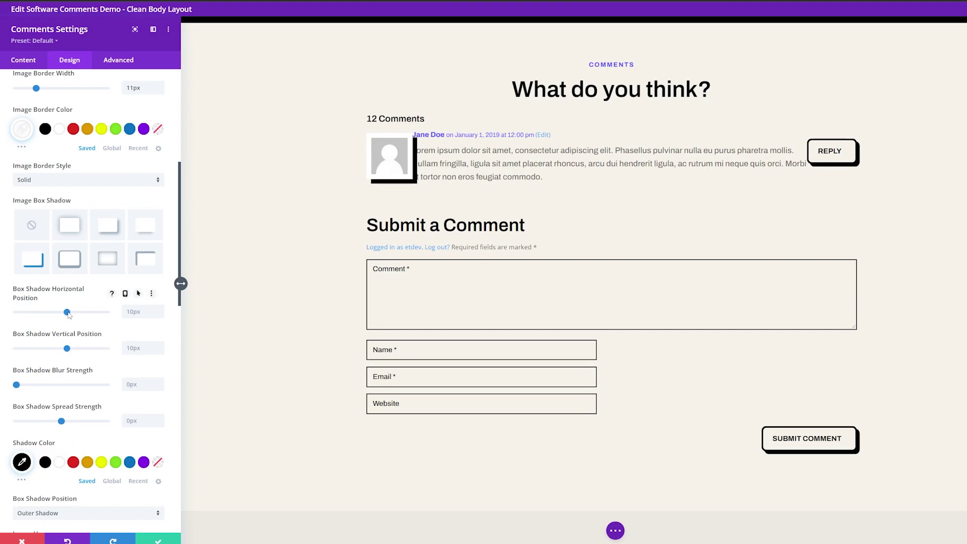
# Set the avatar box shadow's horizontal position to -10px and its vertical position to -9px
pyautogui.moveTo(67, 314); pyautogui.dragTo(53, 316)
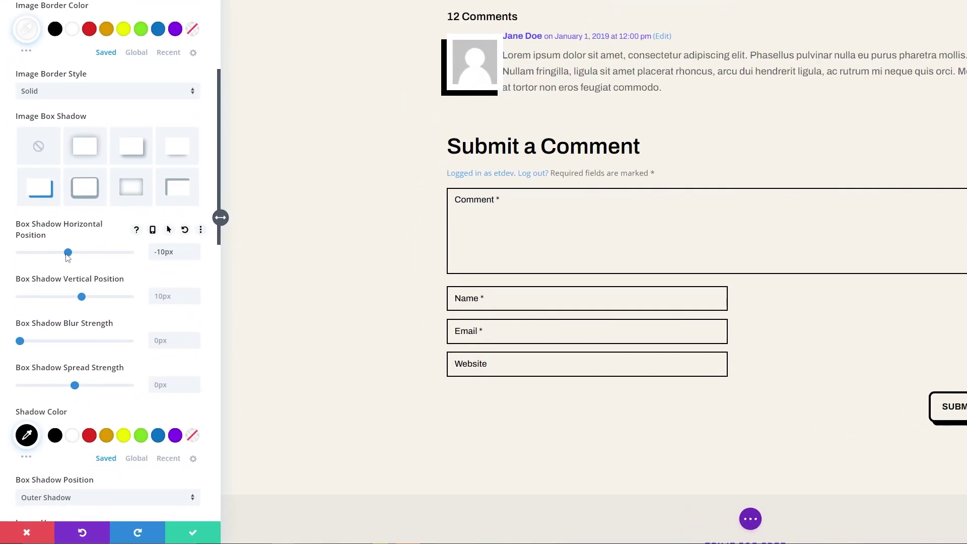
pyautogui.moveTo(64, 255); pyautogui.dragTo(68, 255)
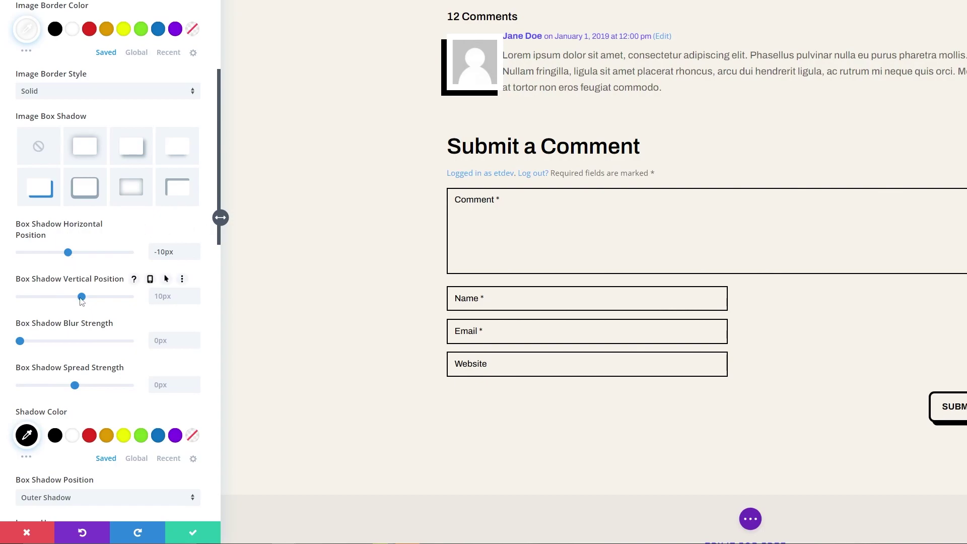
pyautogui.moveTo(81, 300); pyautogui.dragTo(70, 300)
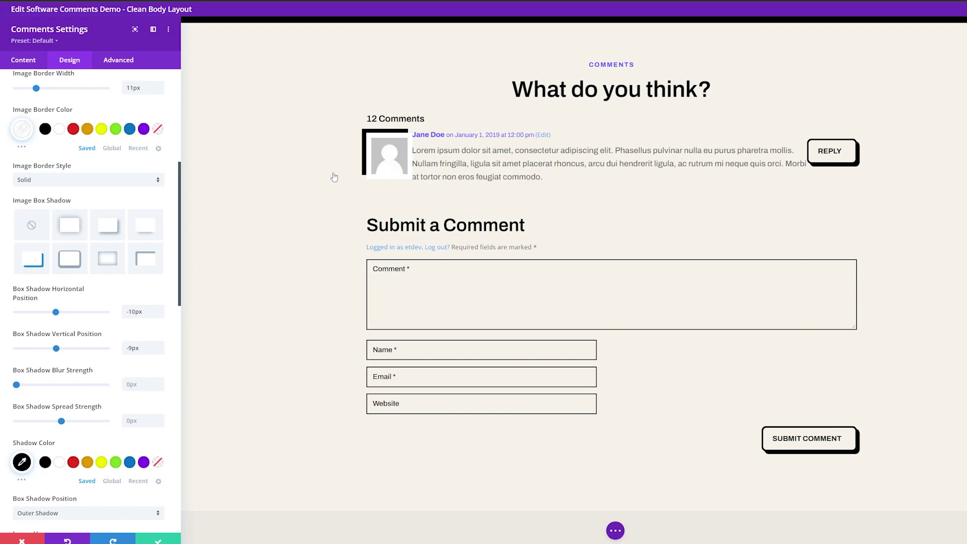
# Add the custom CSS "margin-left: 15px;" to both the Comment Meta and the Comment Content of the Comments module
pyautogui.click(117, 67)
pyautogui.click(56, 127)
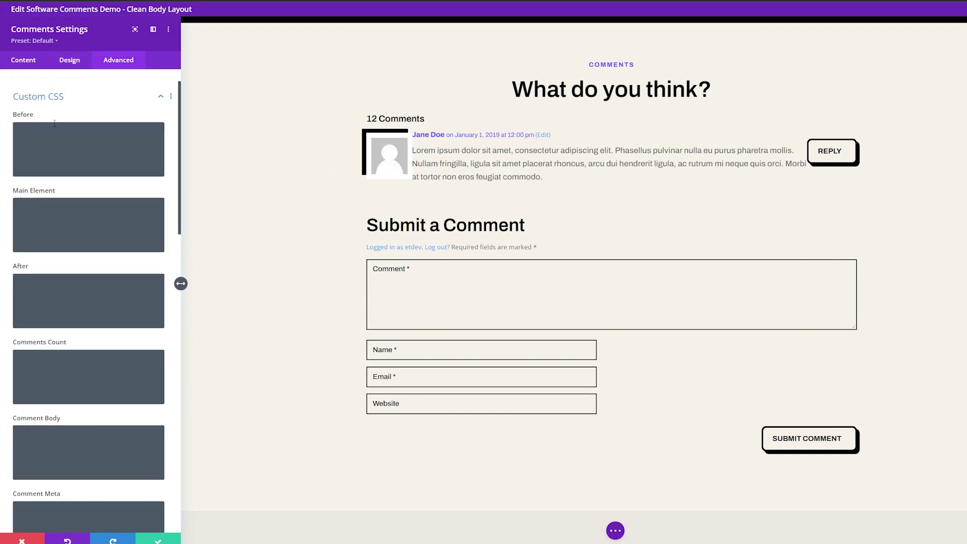
pyautogui.scroll(-5, 76, 302)
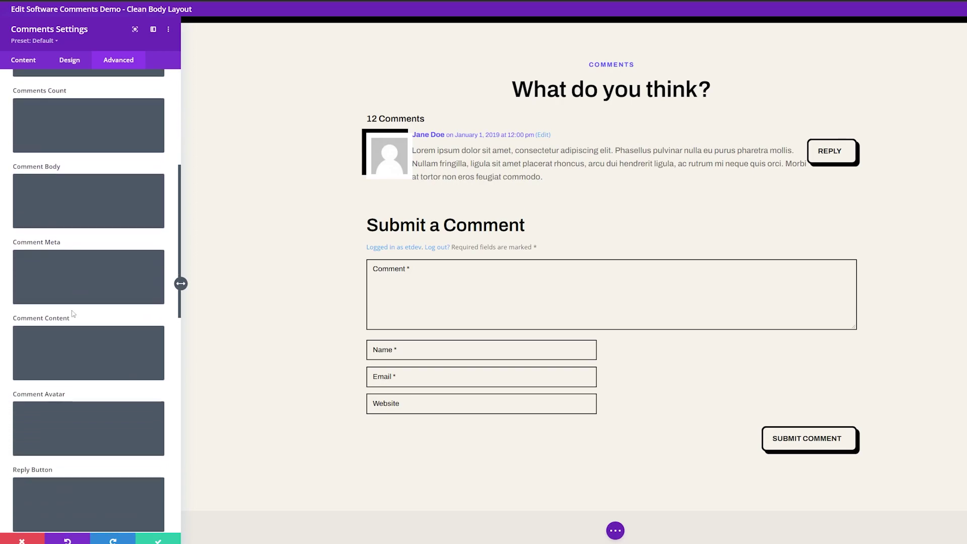
pyautogui.click(52, 260)
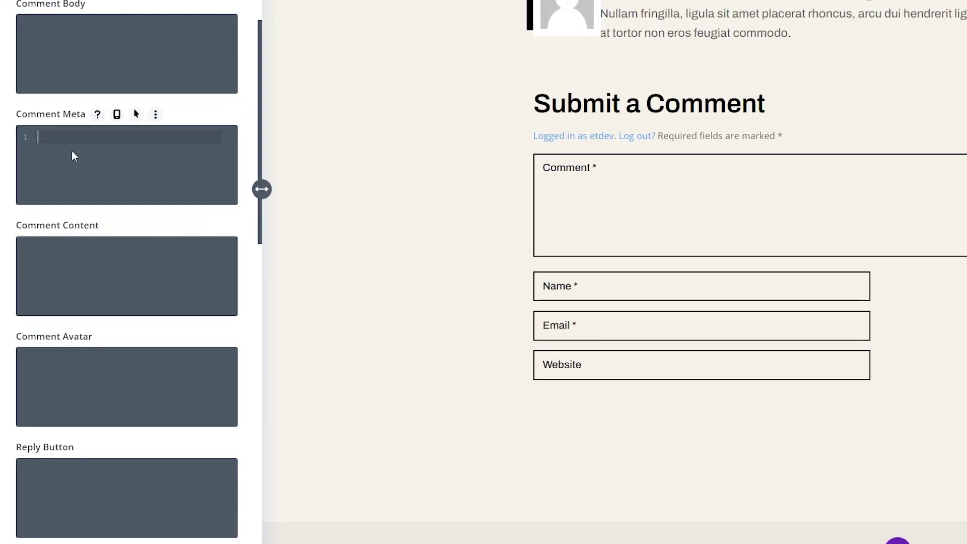
pyautogui.write('margin-left: 15px;')
pyautogui.scroll(-1, 100, 107)
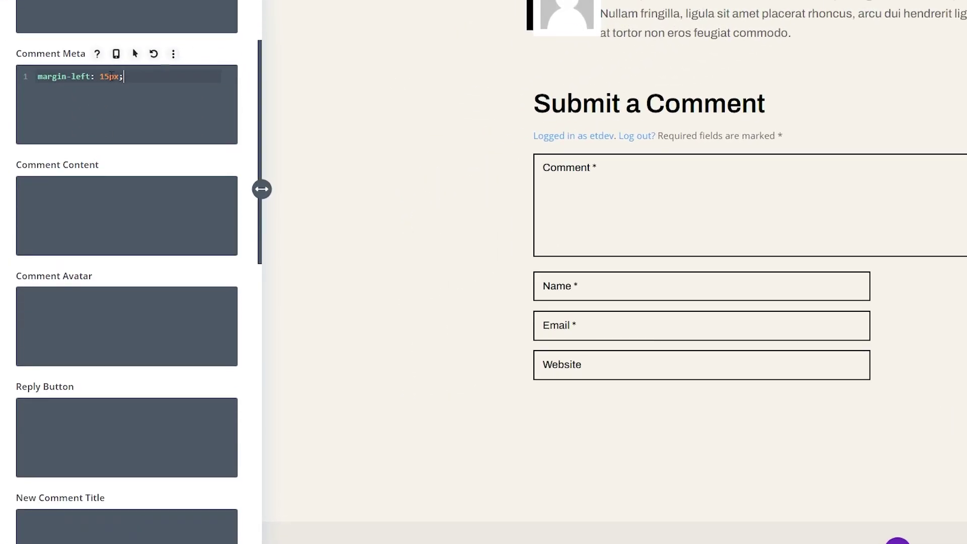
pyautogui.click(74, 203)
pyautogui.write('margin-left: 15px;')
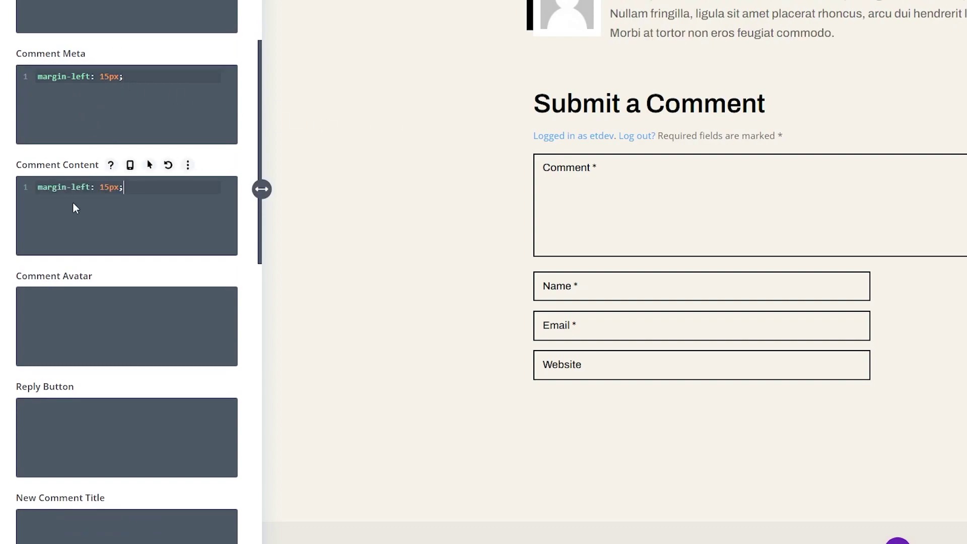
# Add the custom CSS "border: 1px solid #000000;" to the Comment Avatar and save the module settings
pyautogui.click(45, 315)
pyautogui.write('border: 1px solid #000000;')
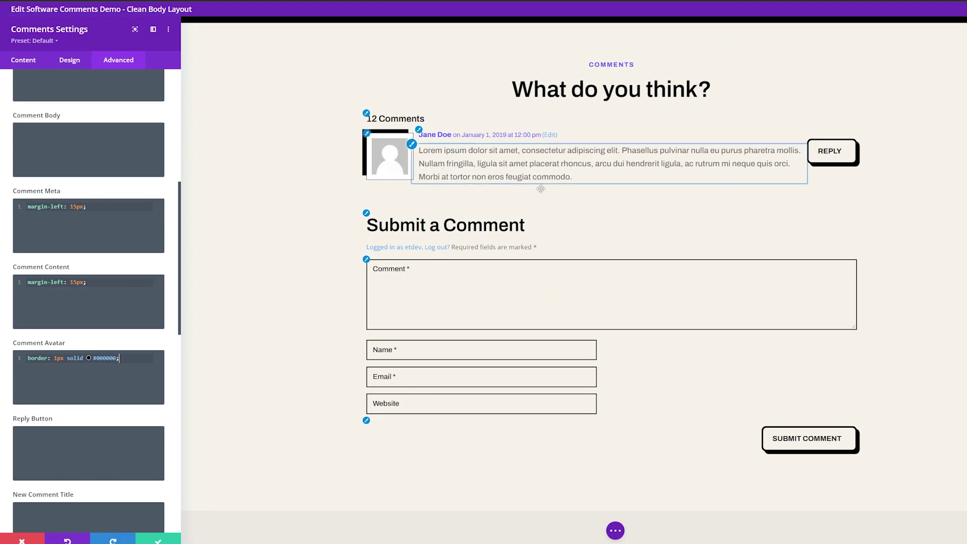
pyautogui.click(162, 541)
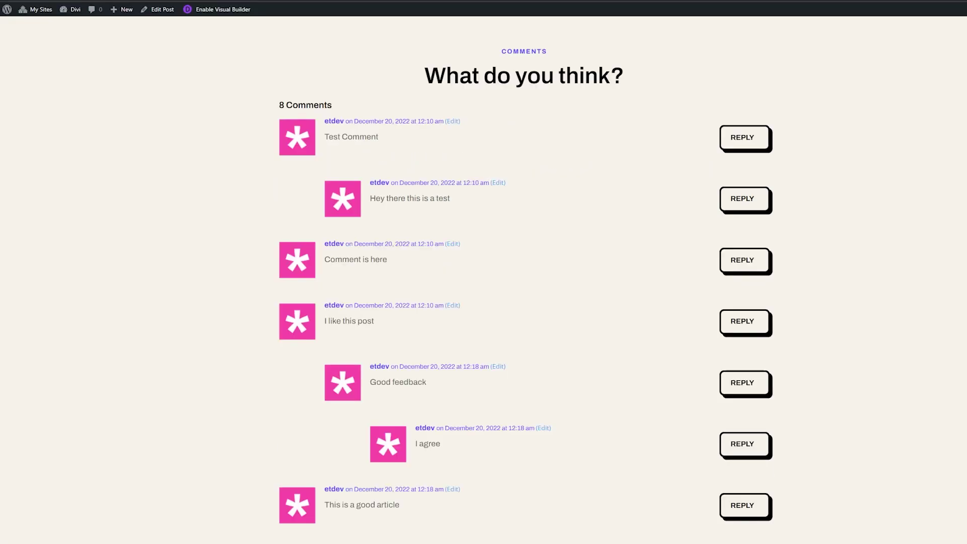
pyautogui.scroll(-1, 322, 63)
pyautogui.scroll(-3, 322, 355)
pyautogui.scroll(4, 328, 364)
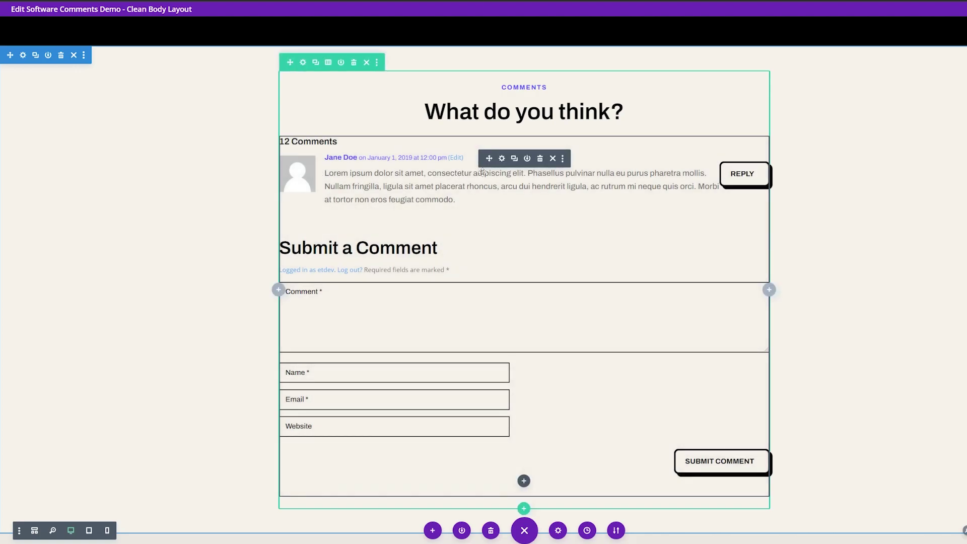
# In the Comments module of the clean layout, round the avatar image's corners to 55px and add a 2px black border
pyautogui.click(501, 158)
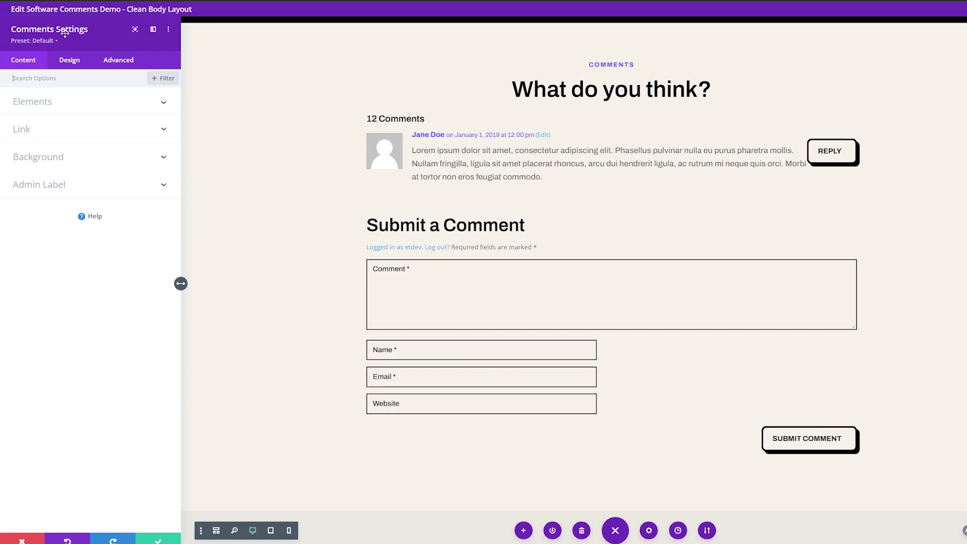
pyautogui.click(70, 62)
pyautogui.click(43, 132)
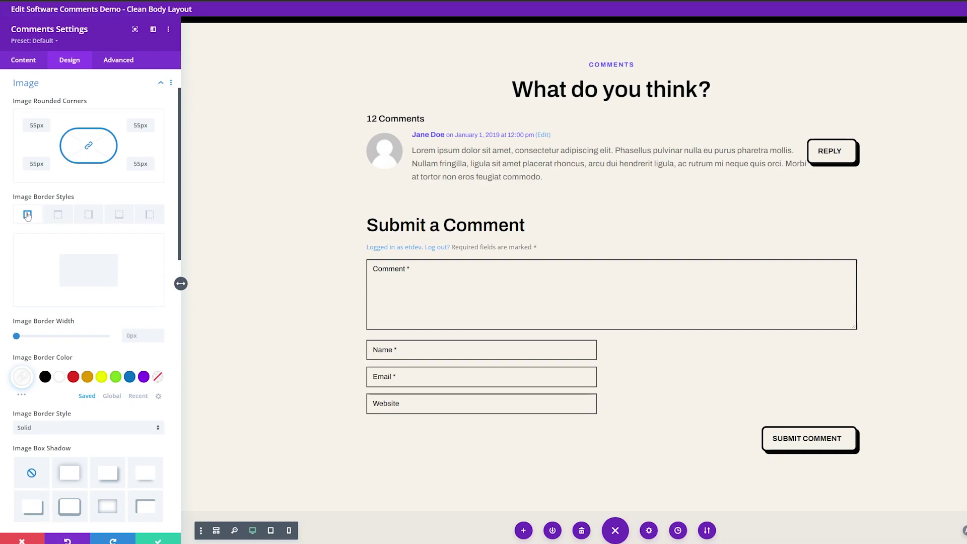
pyautogui.moveTo(16, 338); pyautogui.dragTo(21, 337)
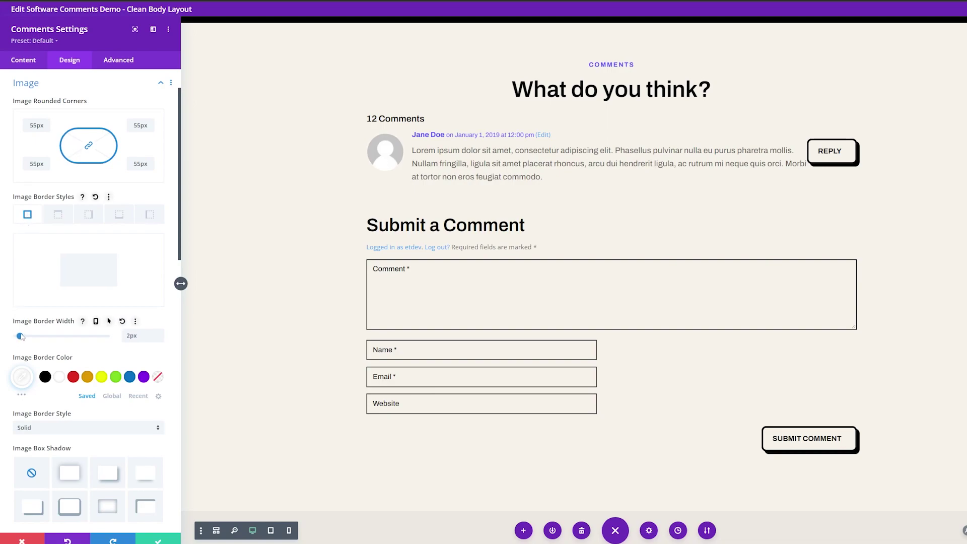
pyautogui.click(45, 379)
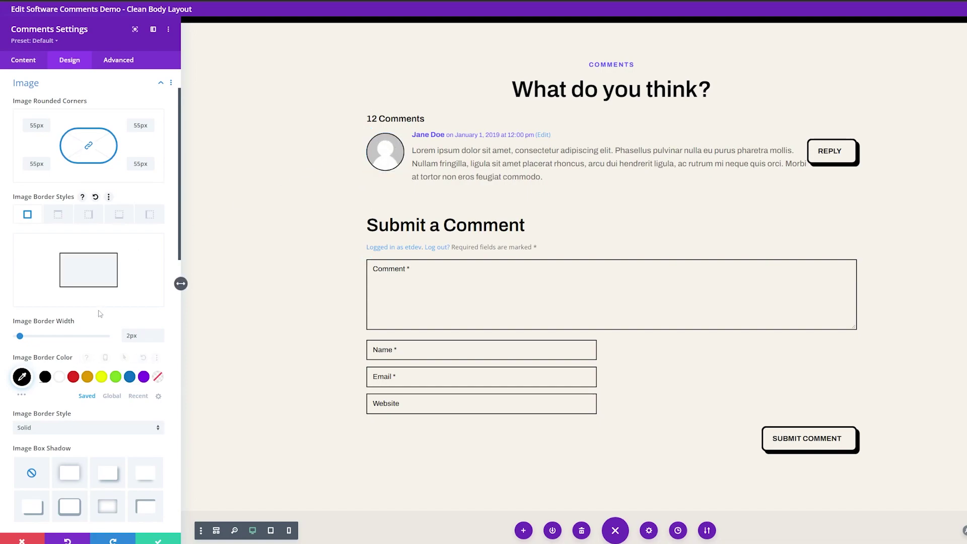
# Apply the first box shadow preset to the avatar image, with horizontal and vertical positions of -30px and 0px blur strength
pyautogui.scroll(-3, 83, 296)
pyautogui.scroll(-2, 83, 296)
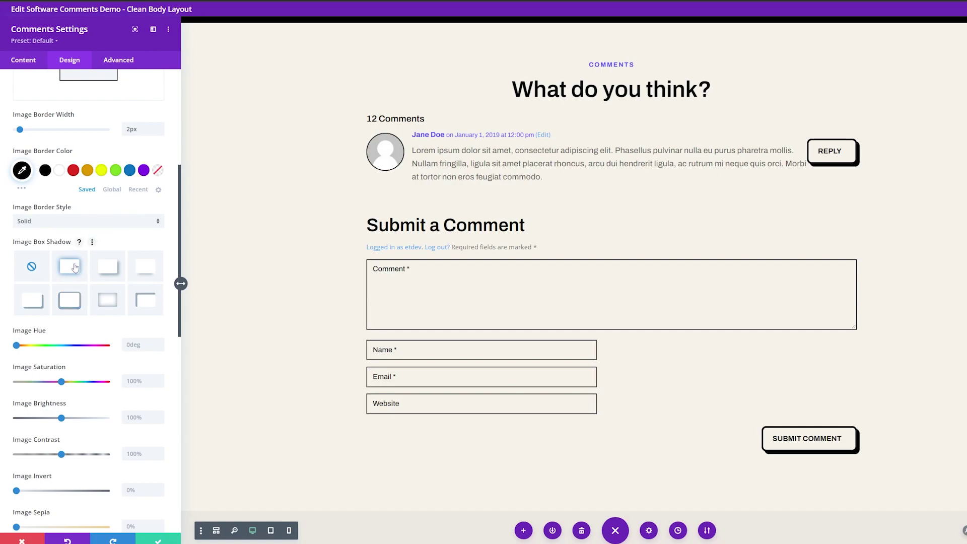
pyautogui.click(70, 266)
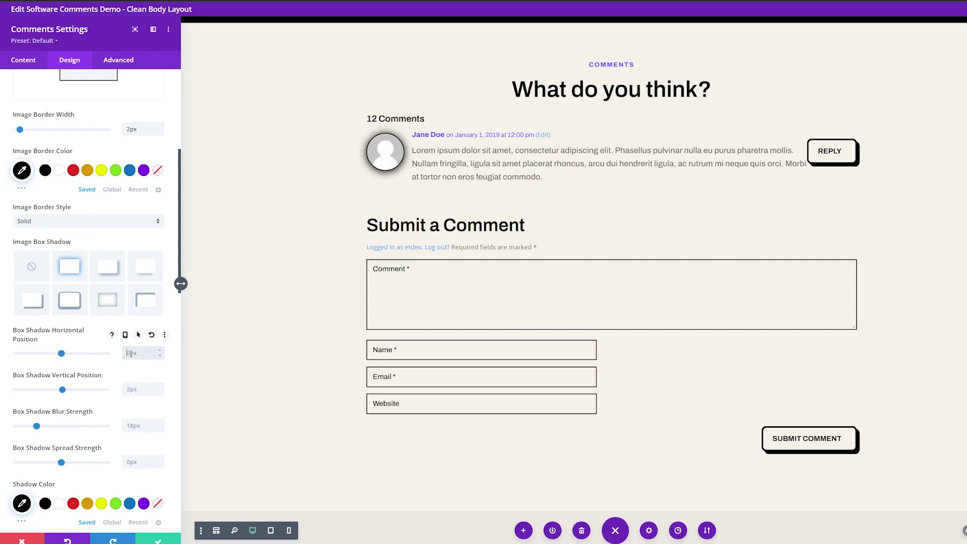
pyautogui.click(136, 390)
pyautogui.write('-30px')
pyautogui.click(135, 425)
pyautogui.write('0px')
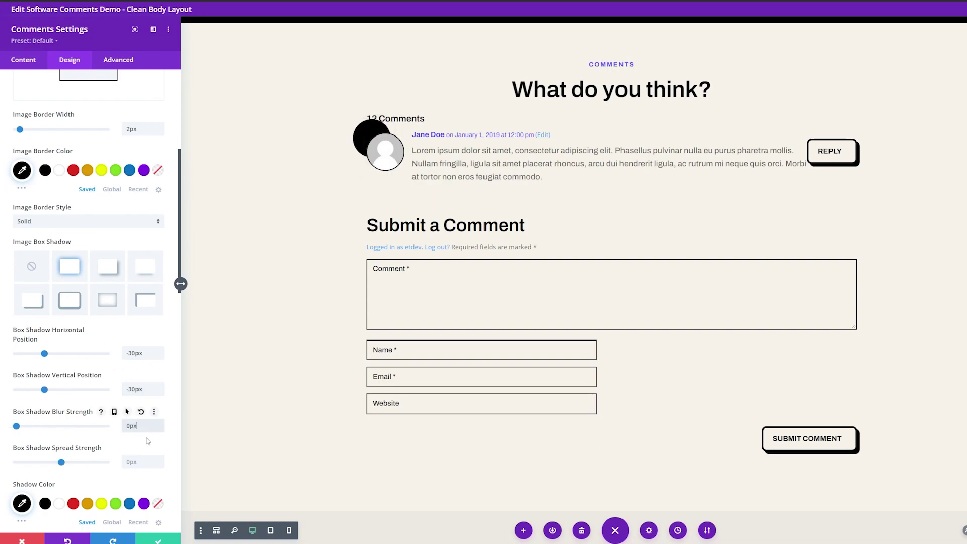
# Set the avatar box shadow's spread strength to -28px and its colour to #3093fb
pyautogui.click(132, 462)
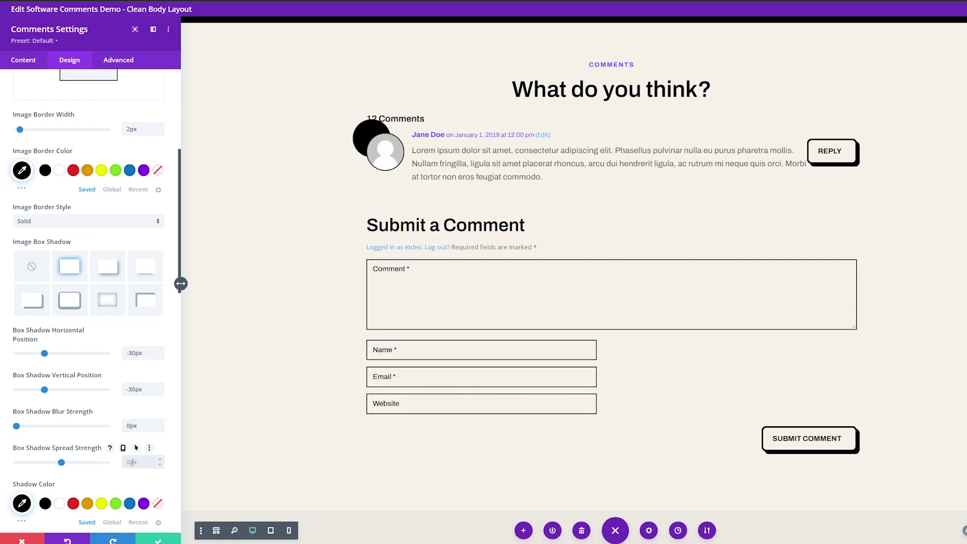
pyautogui.write('-28')
pyautogui.click(136, 482)
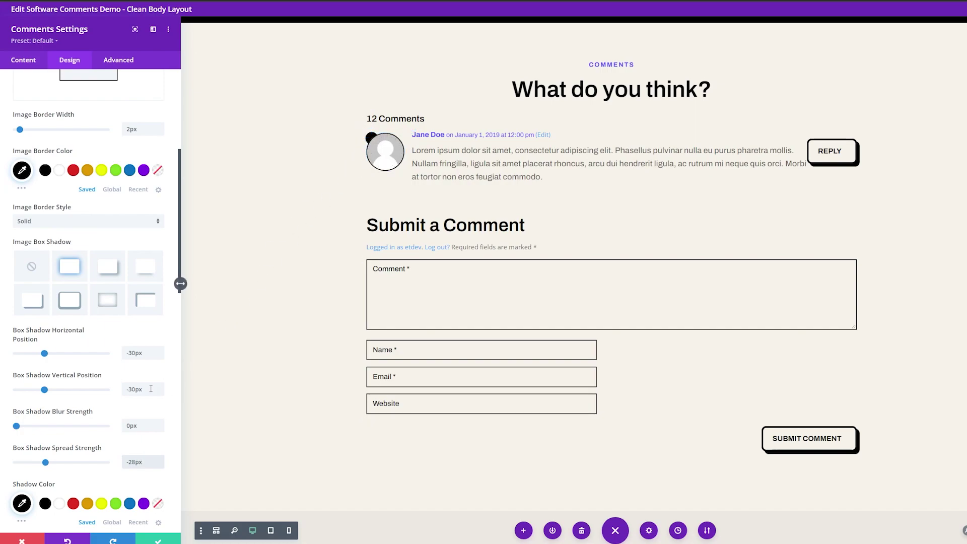
pyautogui.scroll(-3, 122, 391)
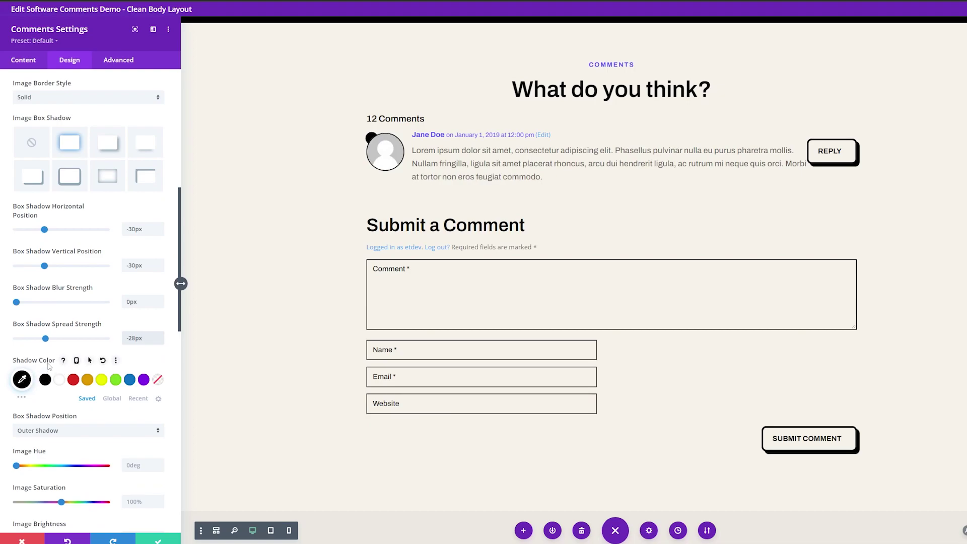
pyautogui.click(22, 379)
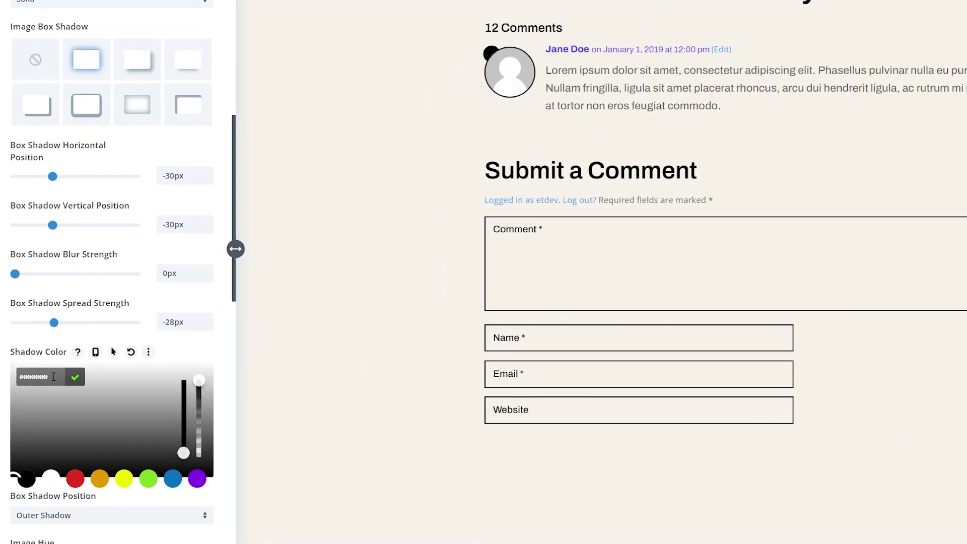
pyautogui.write('#3093fb')
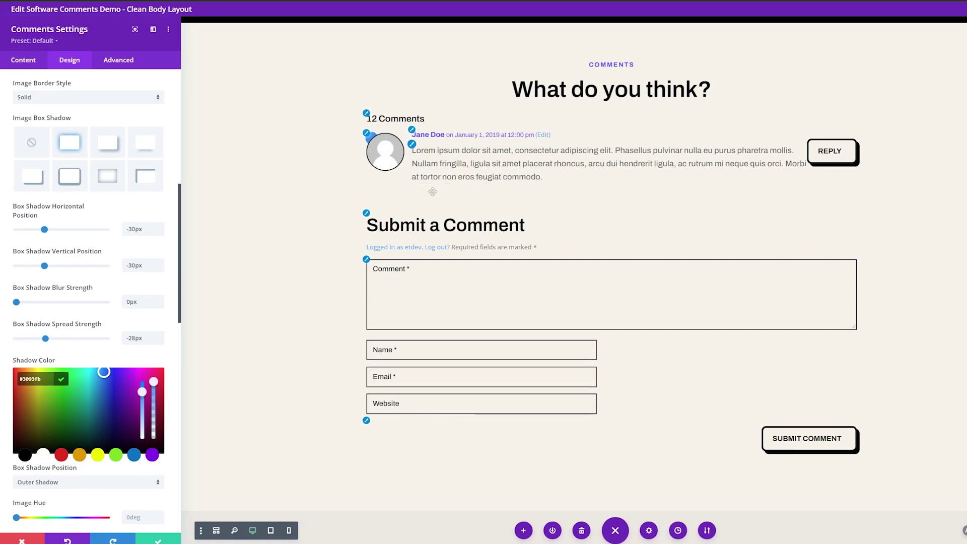
# Save the Comments module settings with the offset blue avatar shadow
pyautogui.click(165, 541)
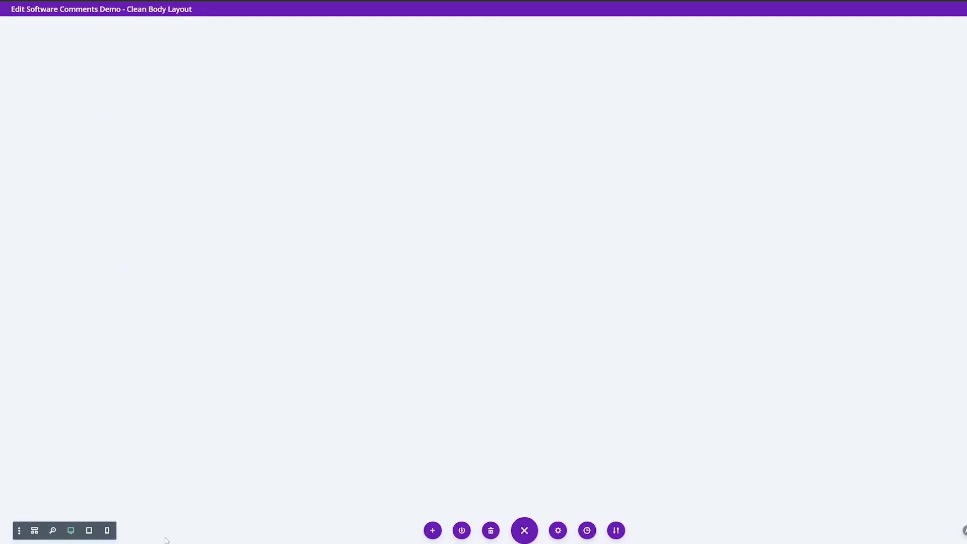
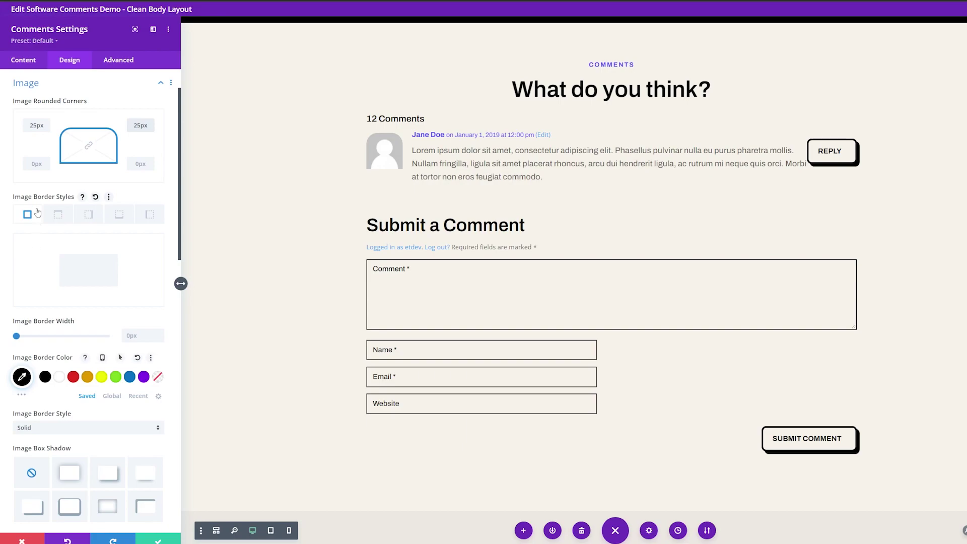
# Give the avatar image with rounded upper corners a 12px border in the colour #081d87
pyautogui.moveTo(16, 337); pyautogui.dragTo(38, 336)
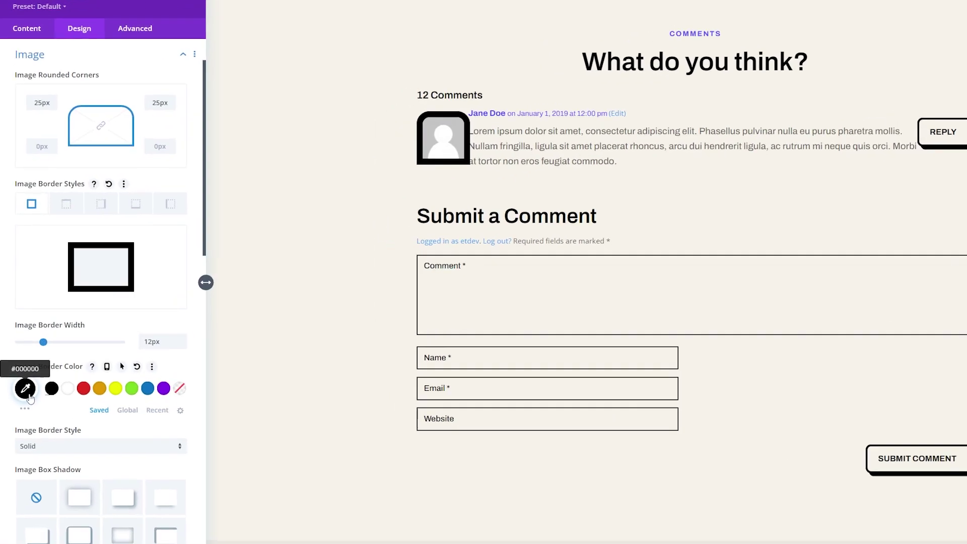
pyautogui.click(22, 377)
pyautogui.write('#081d87')
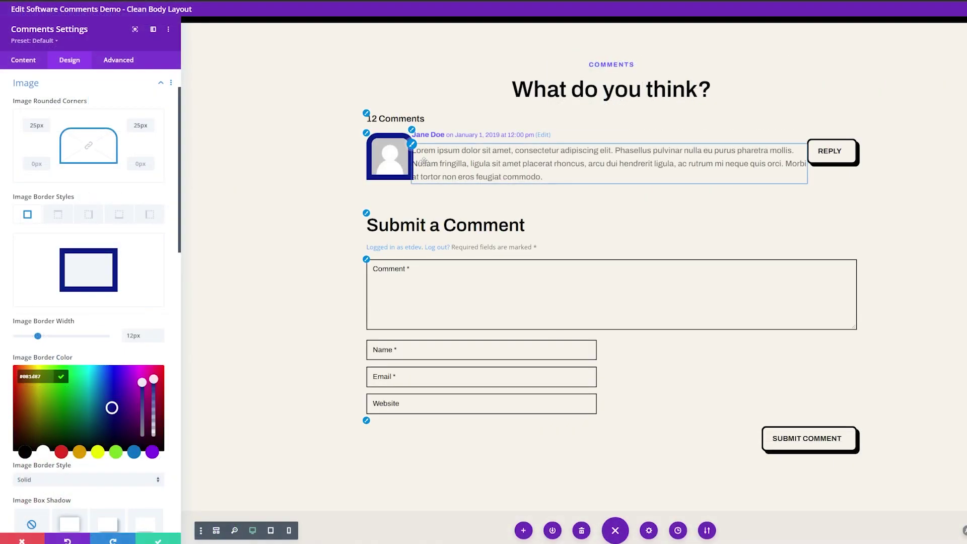
pyautogui.click(79, 61)
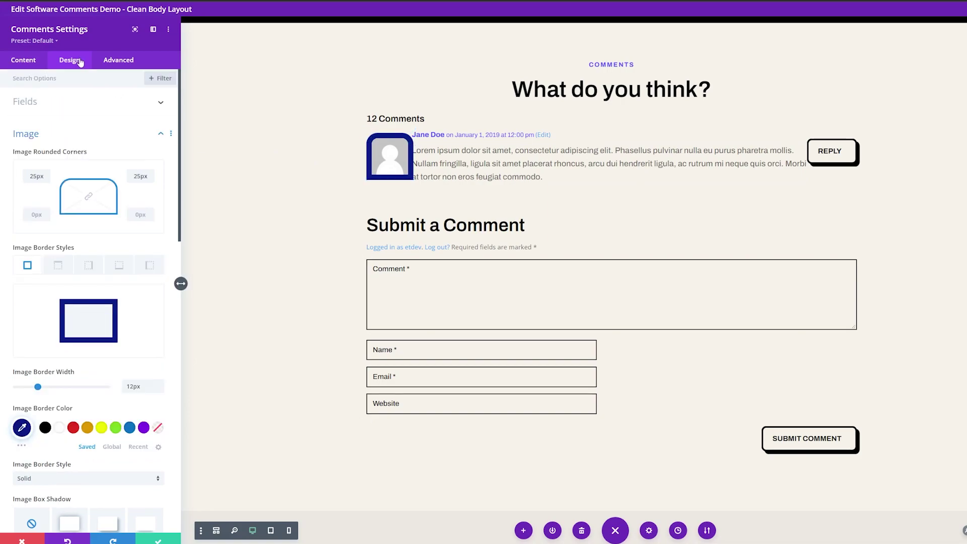
# Add the custom CSS "margin-left: 15px;" to both Comment Meta and Comment Content and save the module settings
pyautogui.click(118, 60)
pyautogui.click(73, 129)
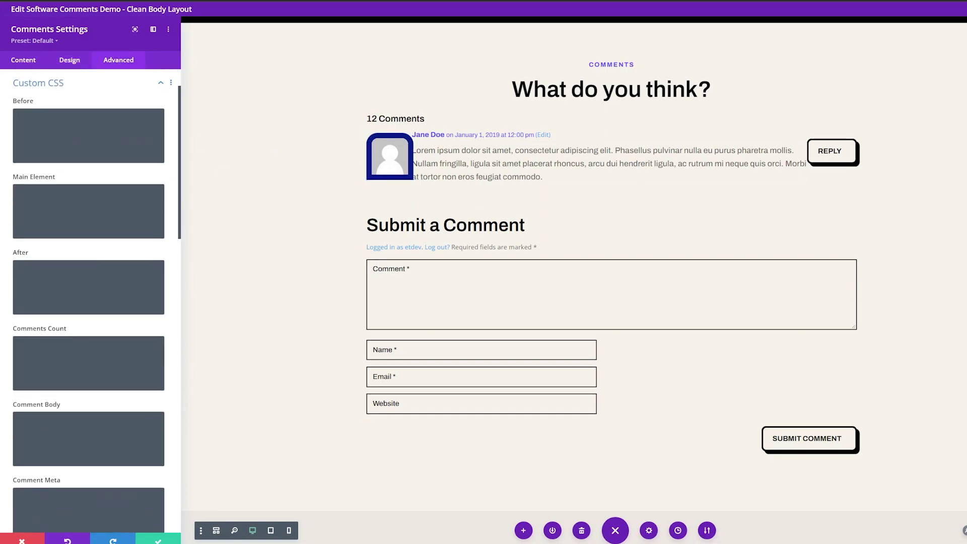
pyautogui.scroll(-5, 52, 270)
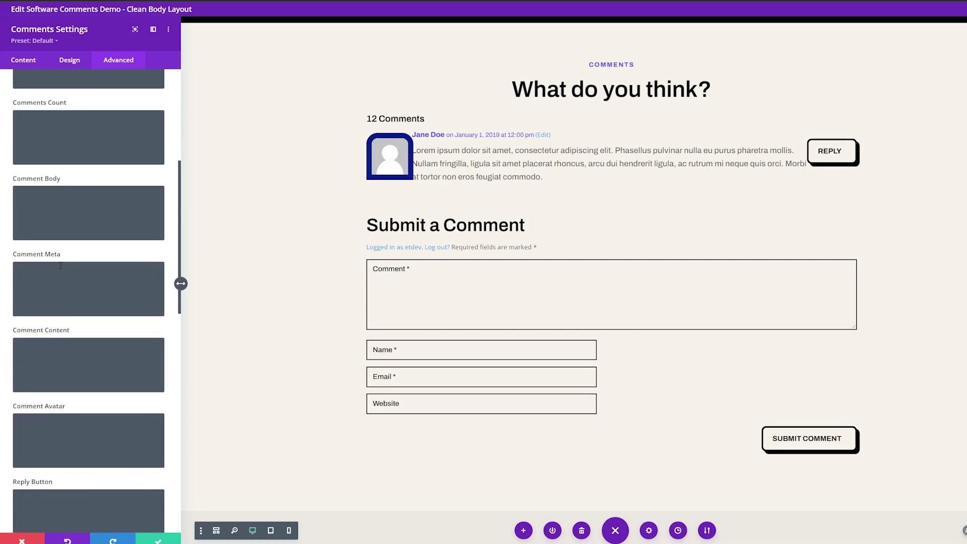
pyautogui.click(52, 270)
pyautogui.write('margin-left: 15px;')
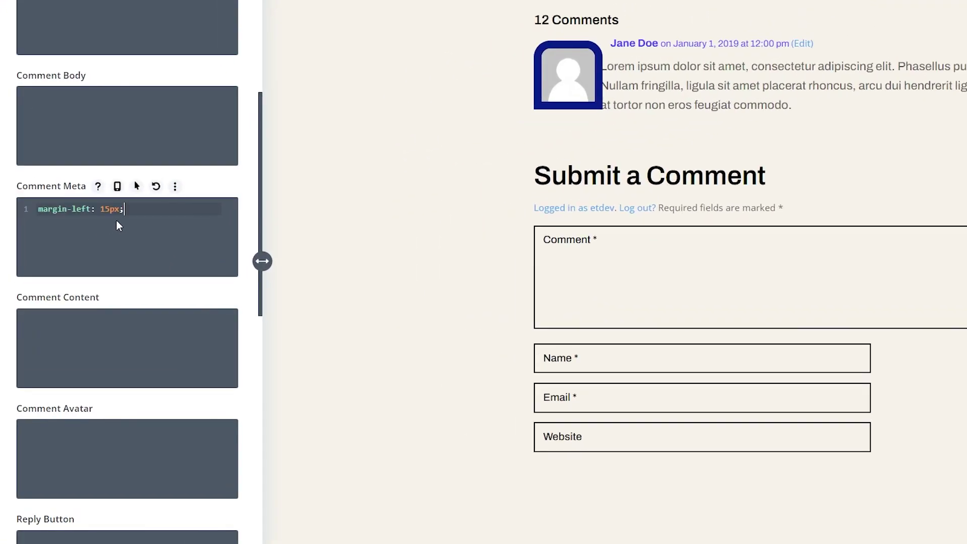
pyautogui.click(76, 329)
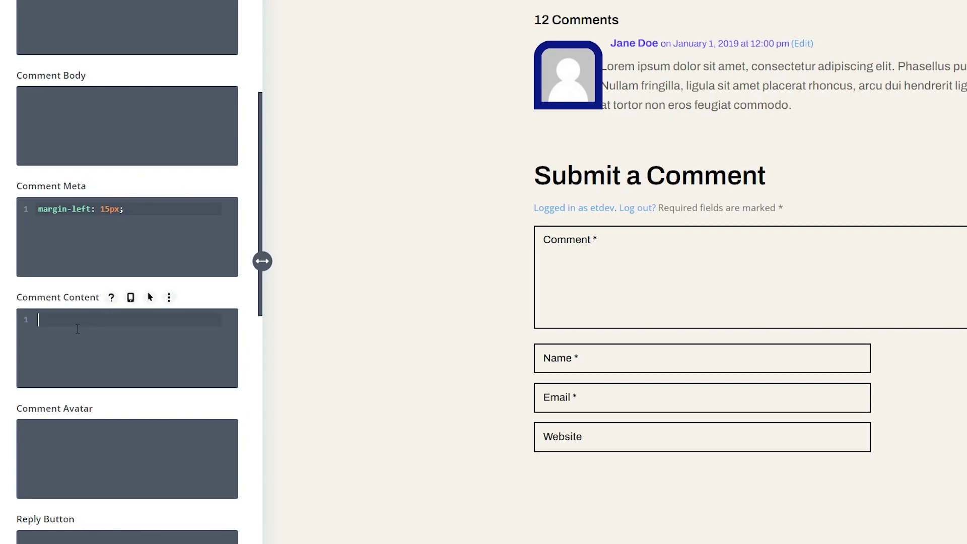
pyautogui.write('margin-left: 15px;')
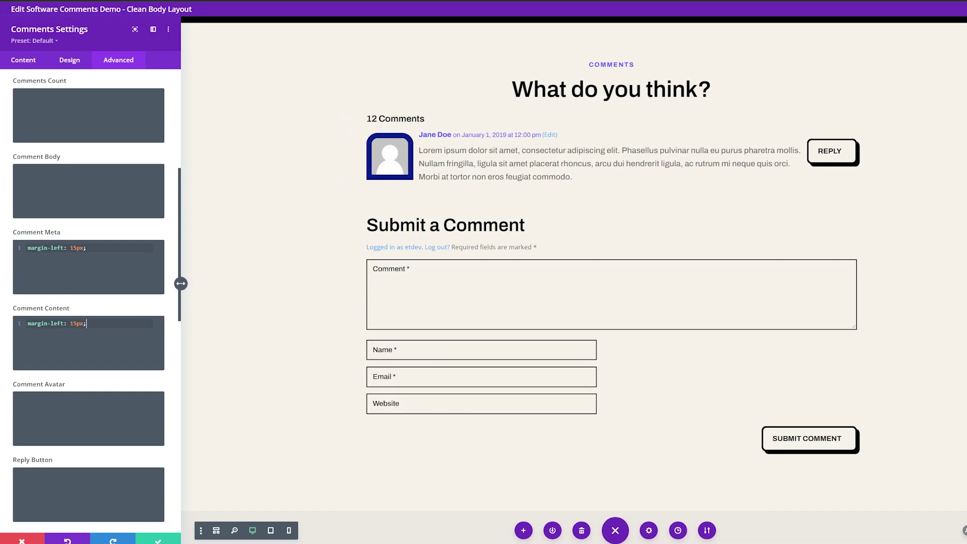
pyautogui.click(181, 540)
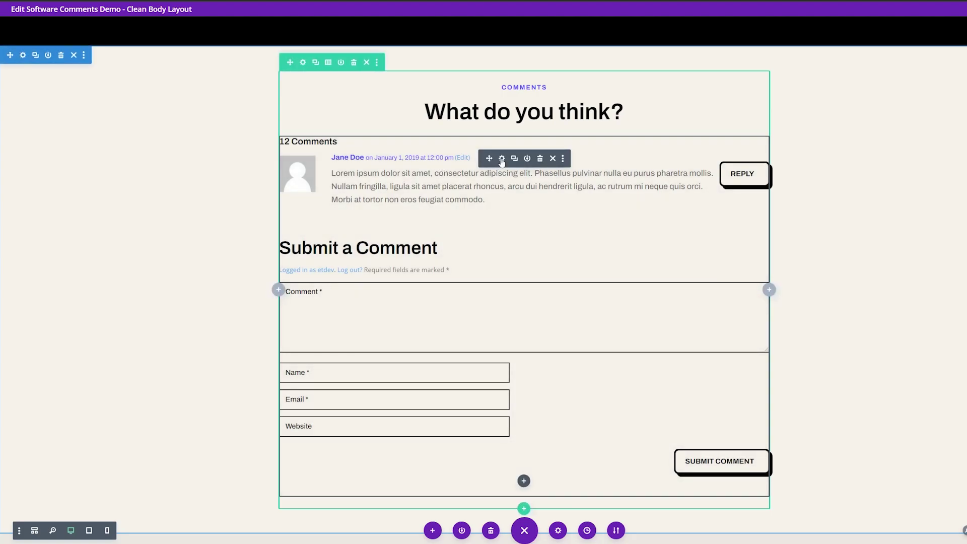
# Open the Comments module's design settings and round all four corners of the avatar image to 20px
pyautogui.click(501, 158)
pyautogui.click(69, 60)
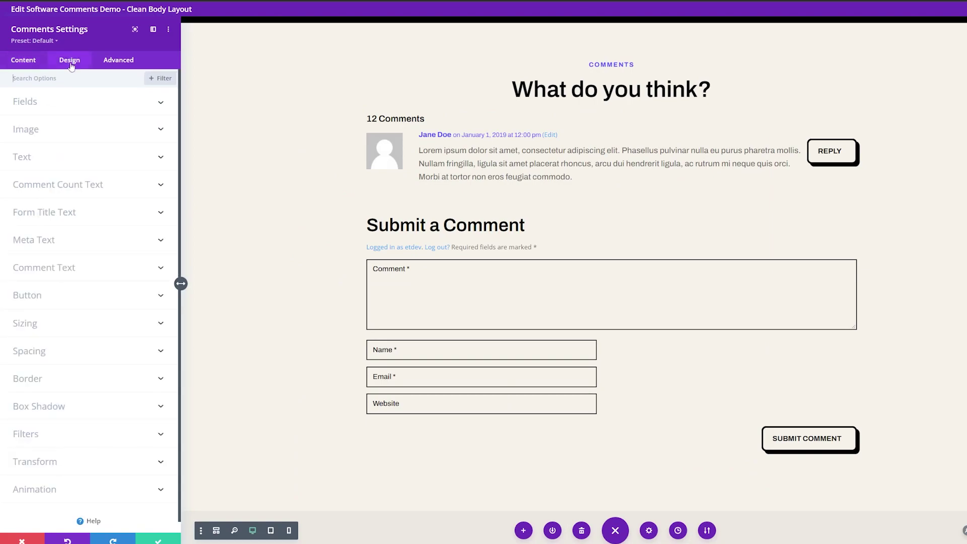
pyautogui.click(60, 134)
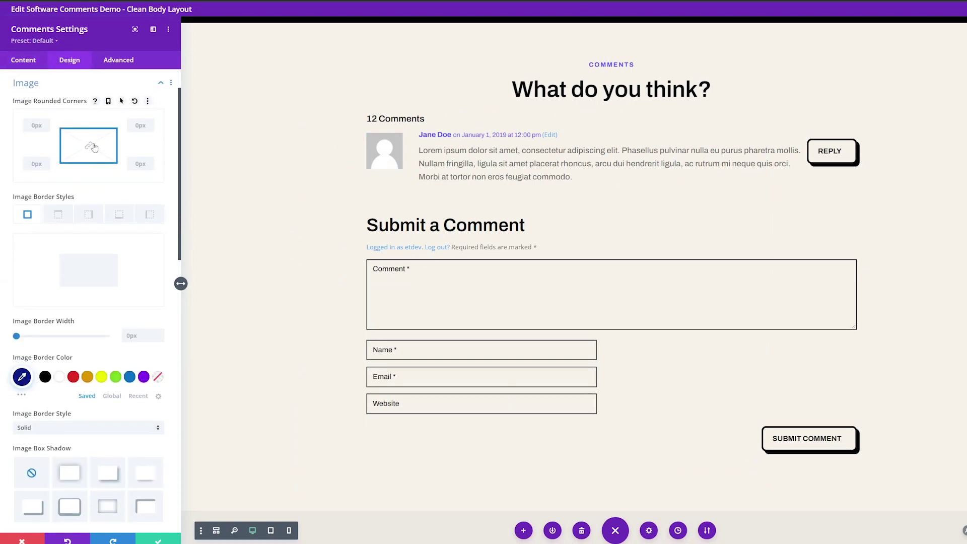
pyautogui.click(35, 123)
pyautogui.write('20px')
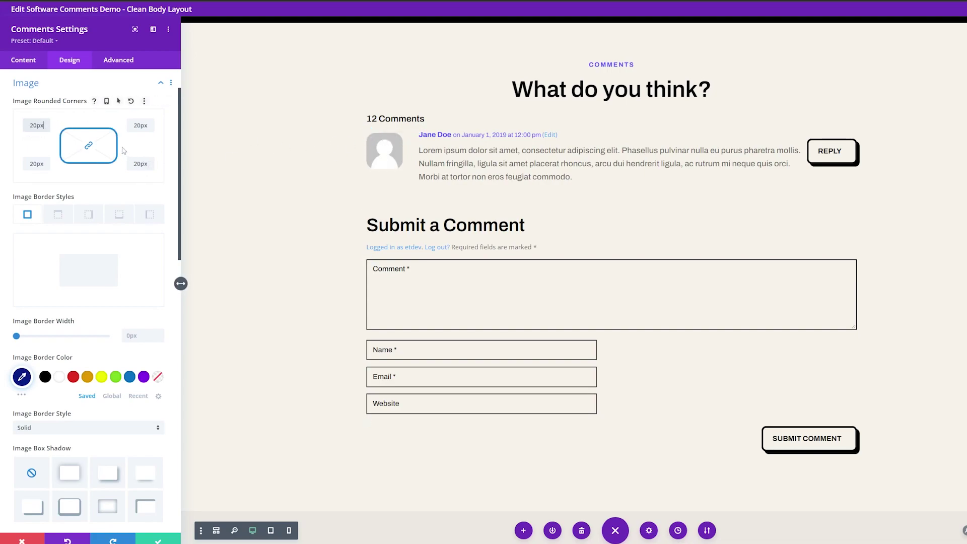
# Apply the fourth box shadow preset to the avatar image with the shadow colour #347362, and save the module settings
pyautogui.scroll(-5, 29, 329)
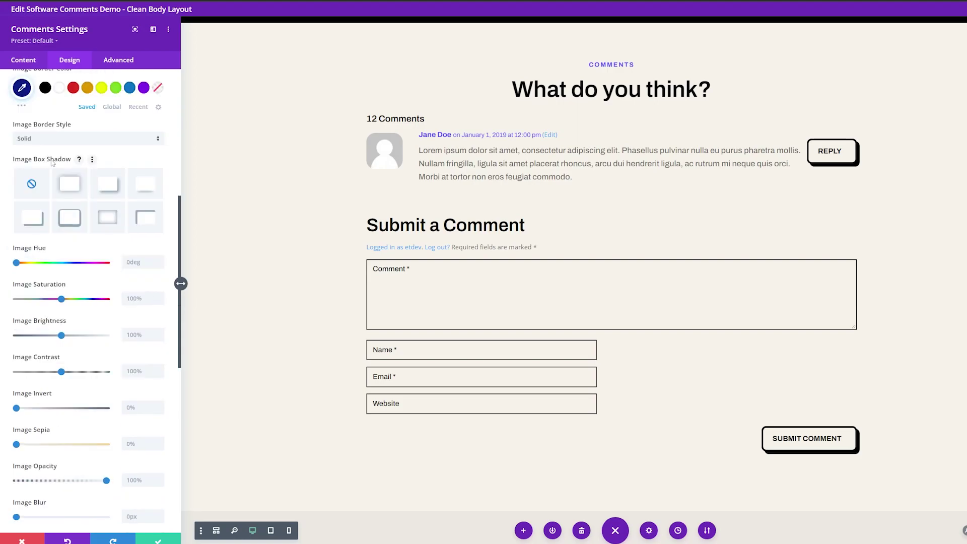
pyautogui.click(37, 216)
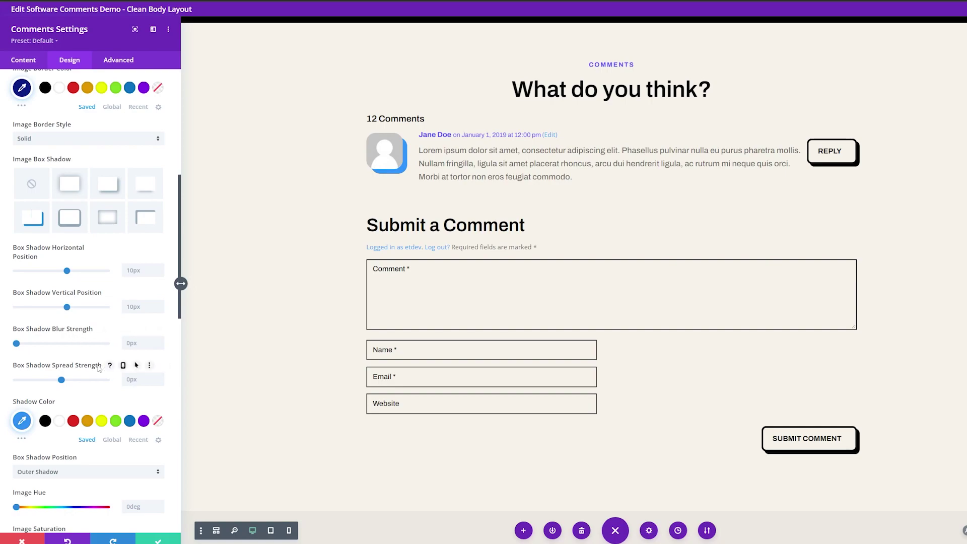
pyautogui.click(21, 420)
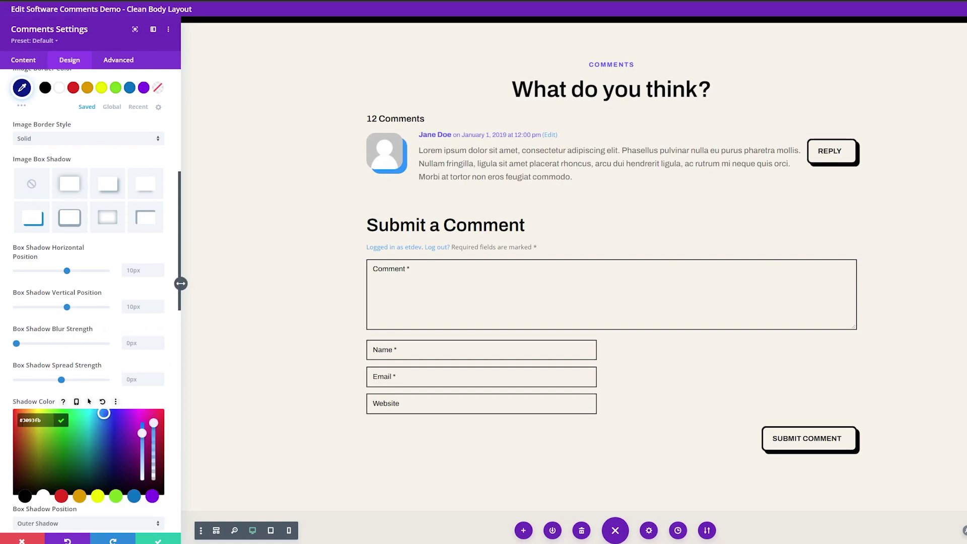
pyautogui.write('#347362')
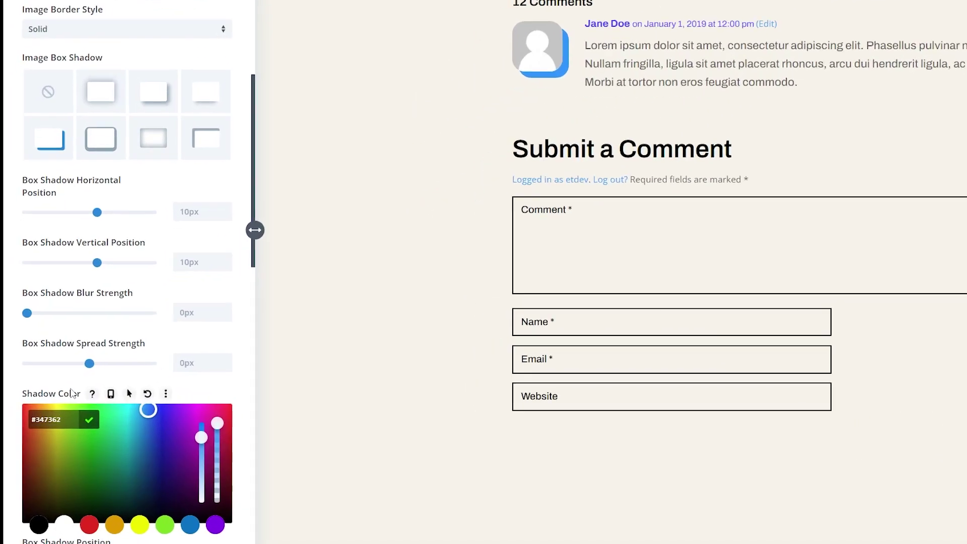
pyautogui.click(111, 378)
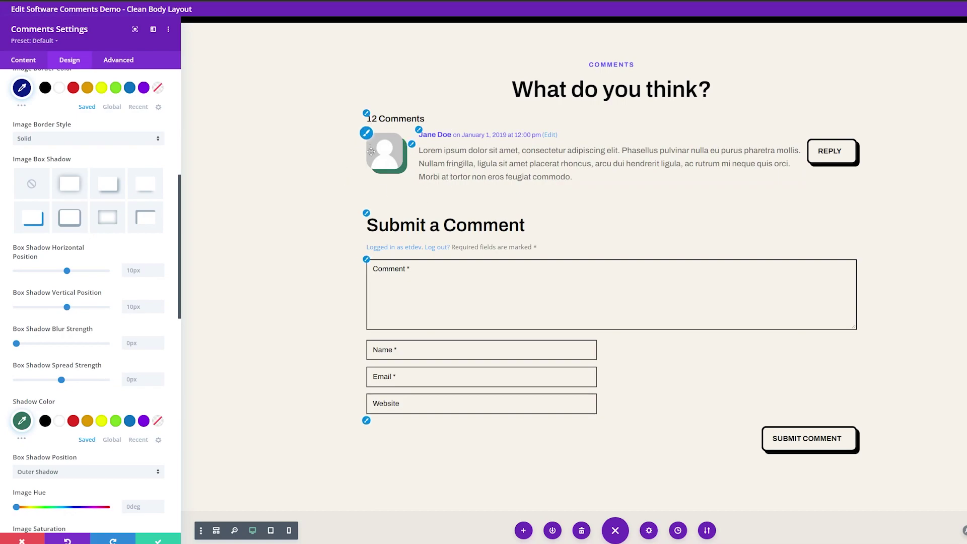
pyautogui.click(159, 541)
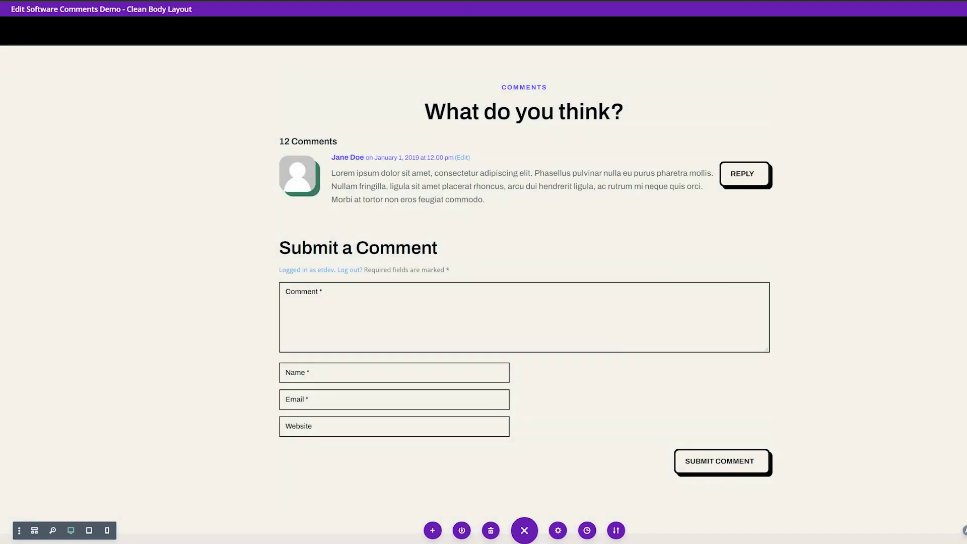
pyautogui.click(524, 530)
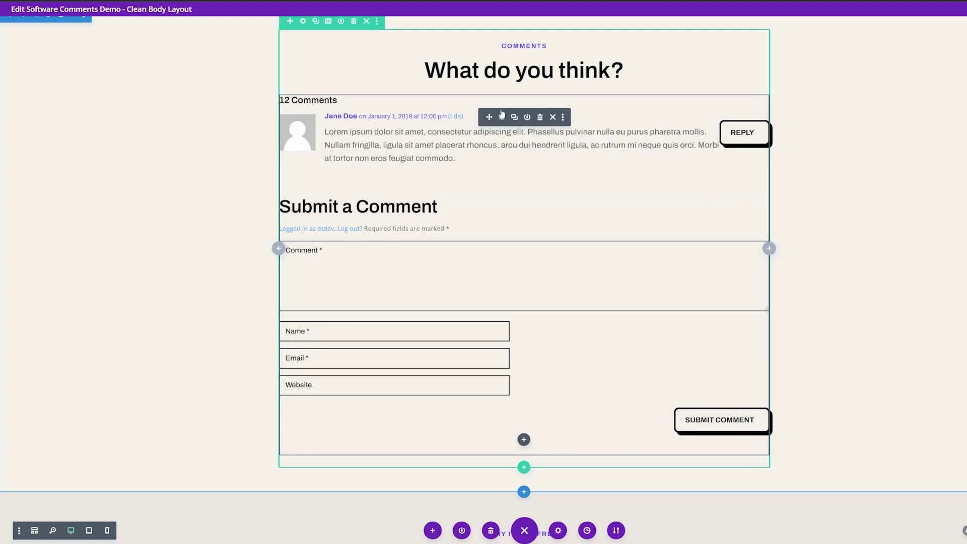
# Open the Comments module's image design settings and apply the third box shadow preset to the avatar
pyautogui.click(501, 115)
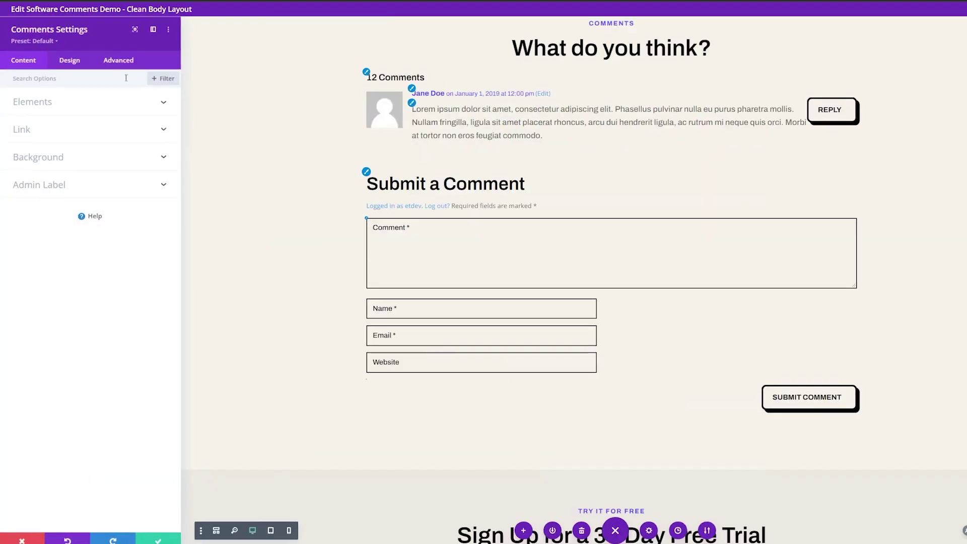
pyautogui.click(70, 60)
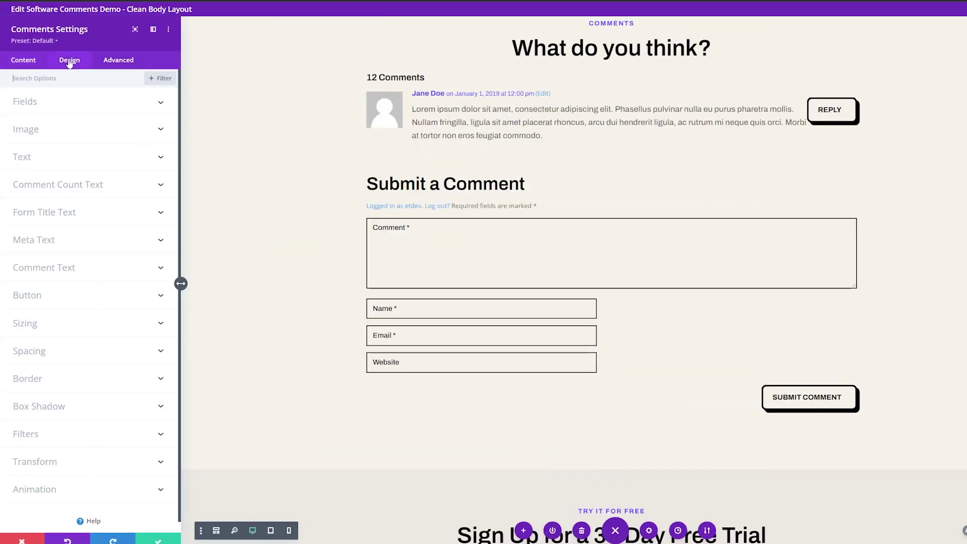
pyautogui.click(46, 129)
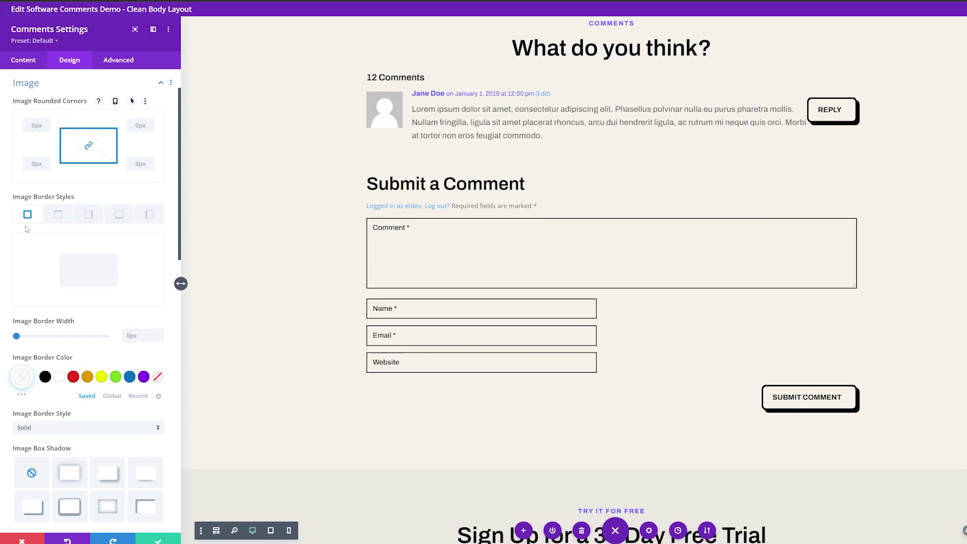
pyautogui.scroll(-3, 71, 339)
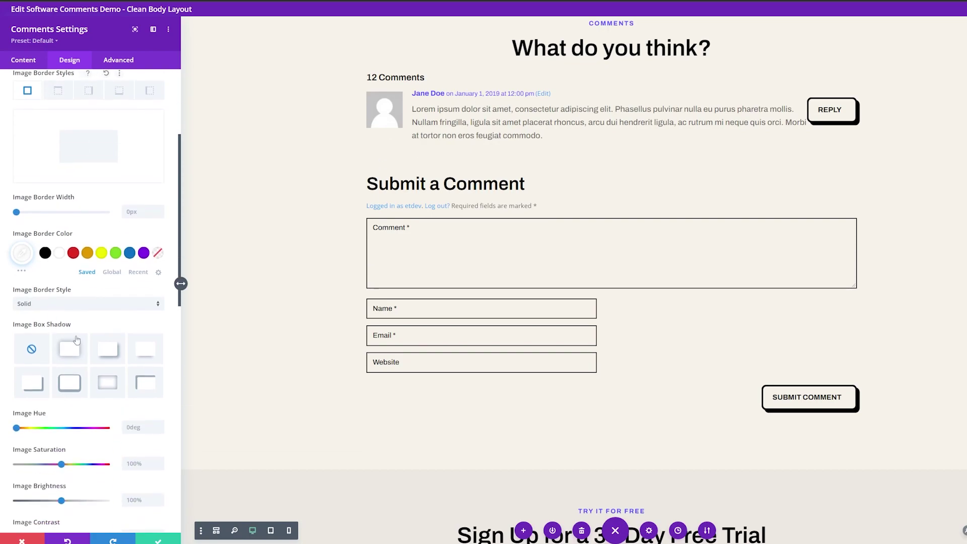
pyautogui.scroll(-1, 146, 348)
pyautogui.click(146, 309)
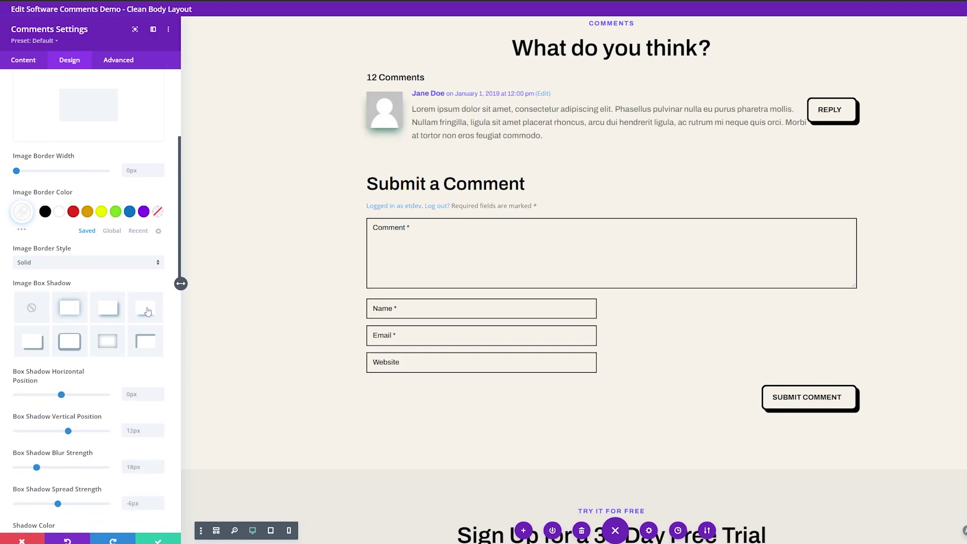
# Set the avatar's box shadow colour to rgba(0,0,0,0.3) and save the module settings
pyautogui.scroll(-2, 125, 335)
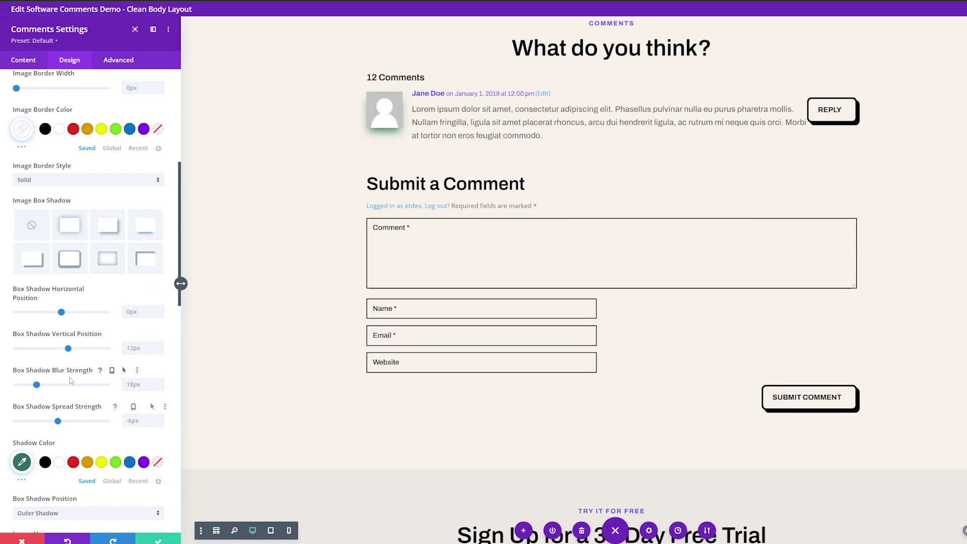
pyautogui.click(21, 462)
pyautogui.write('rgba(0,0,0,0.3)')
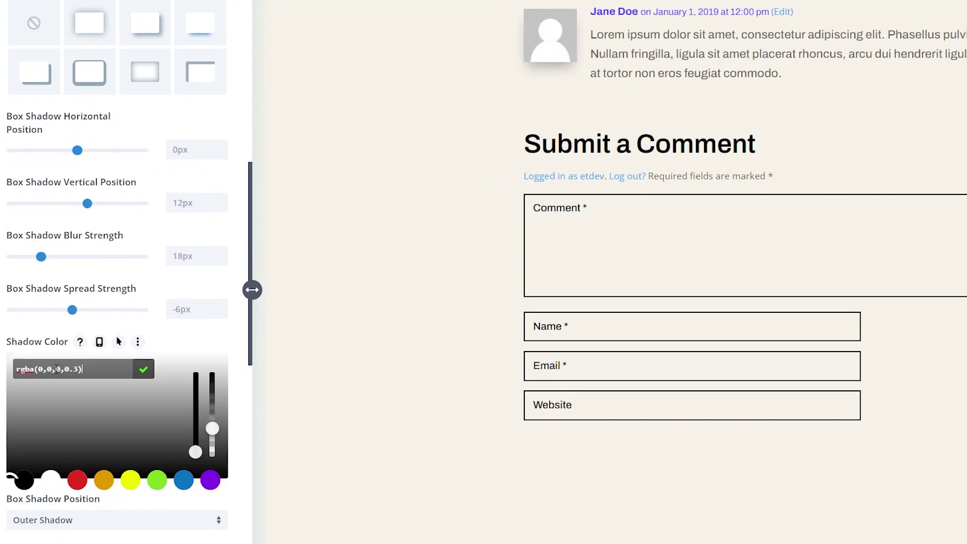
pyautogui.click(179, 338)
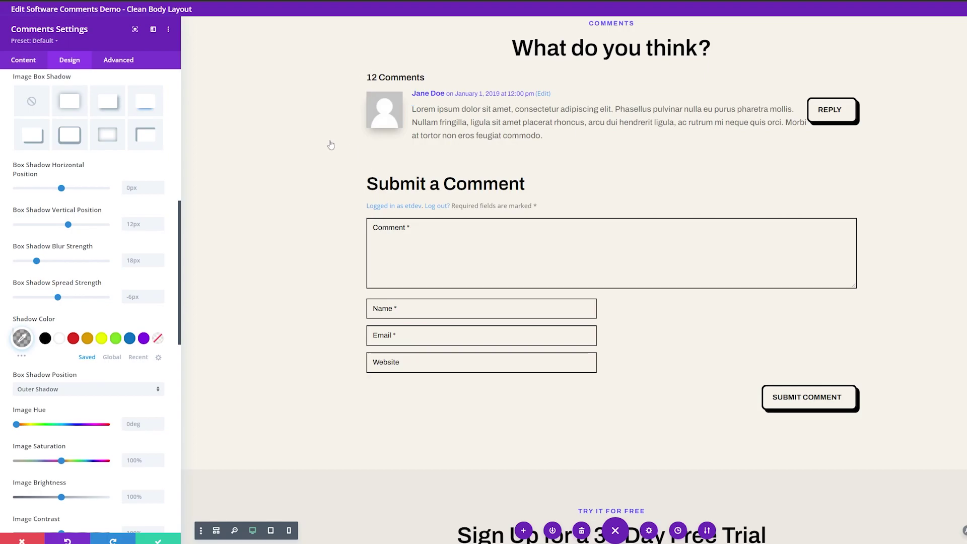
pyautogui.click(157, 540)
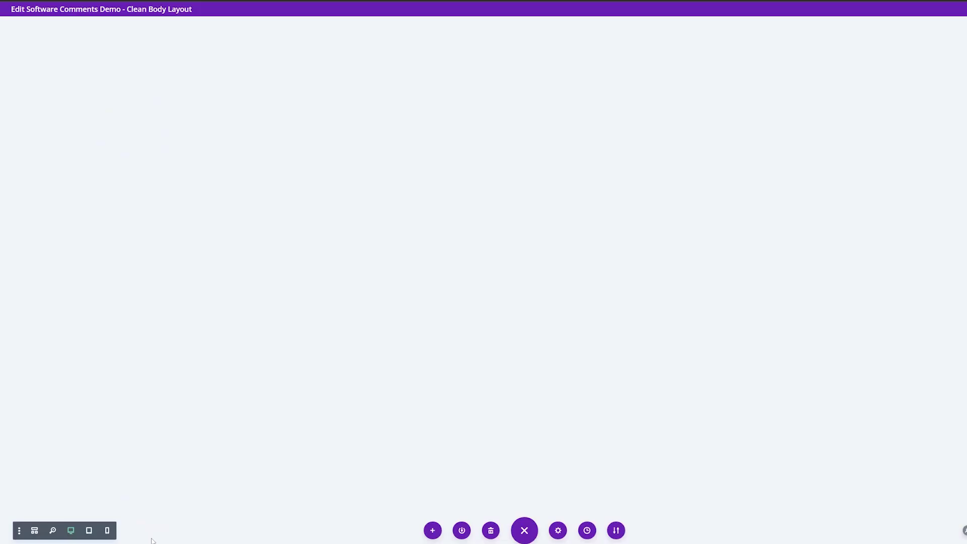